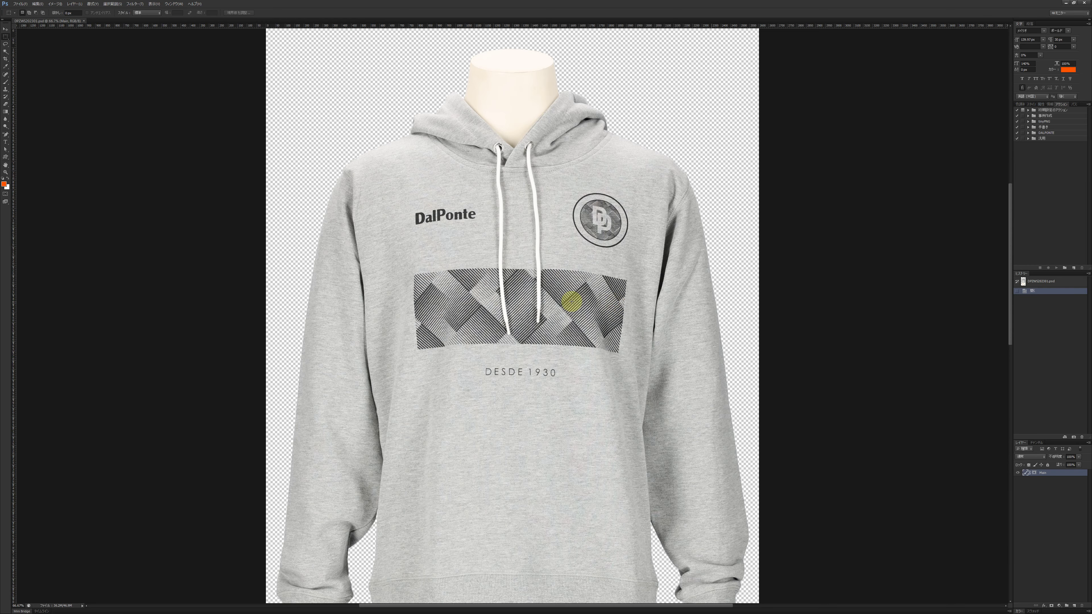
- Zoom out to 33.33% so the hoodie, mannequin neck, hands and legs all show
left_click(525, 309, "ctrl+alt")
left_click(518, 344, "ctrl+alt")
left_click(500, 439, "ctrl+alt")
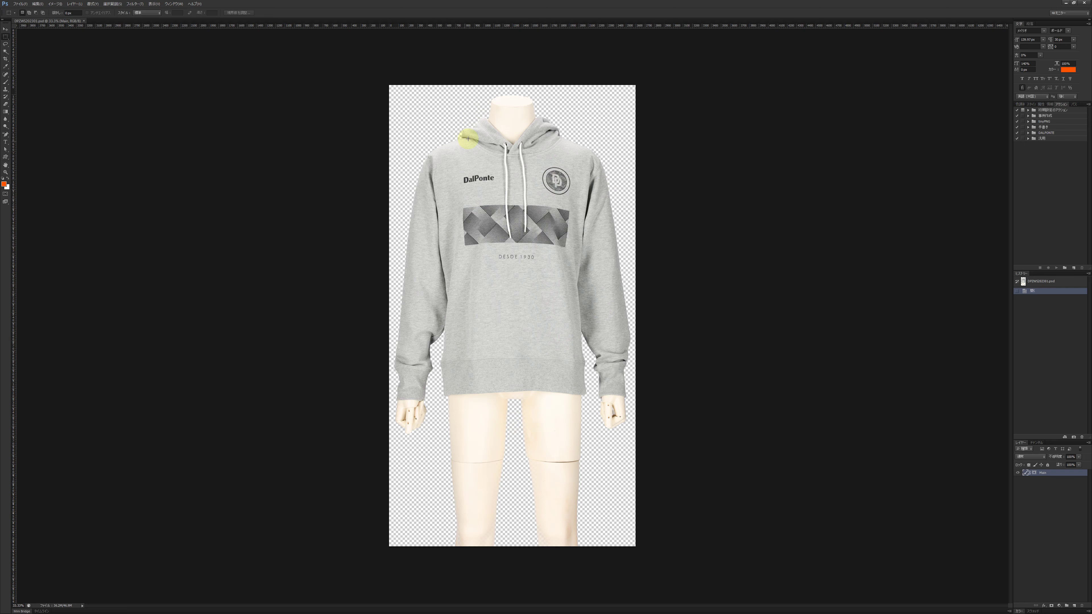
left_click(5, 29)
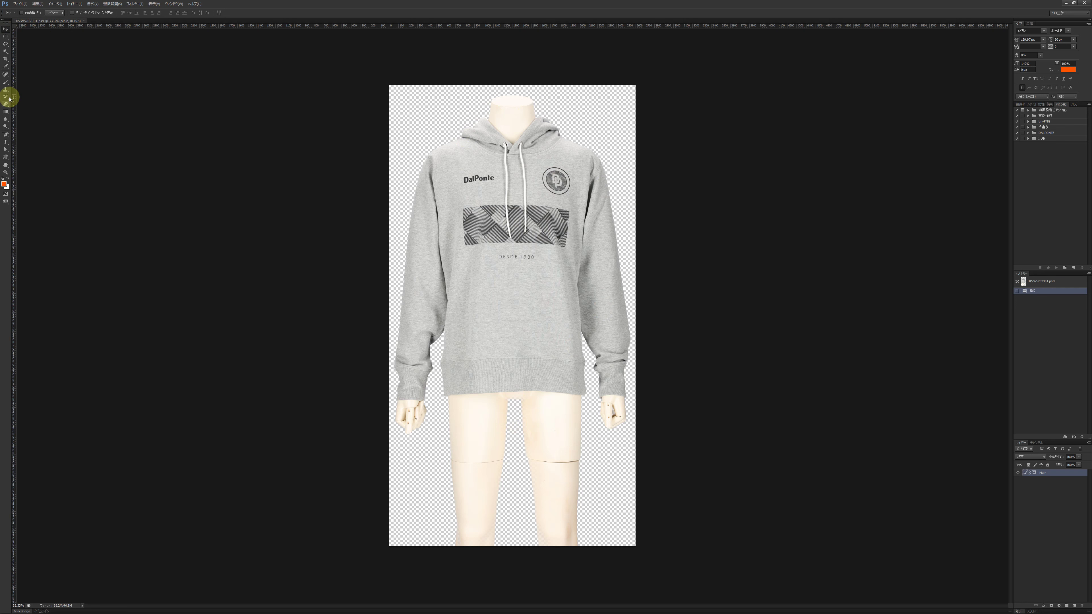
left_click(6, 67)
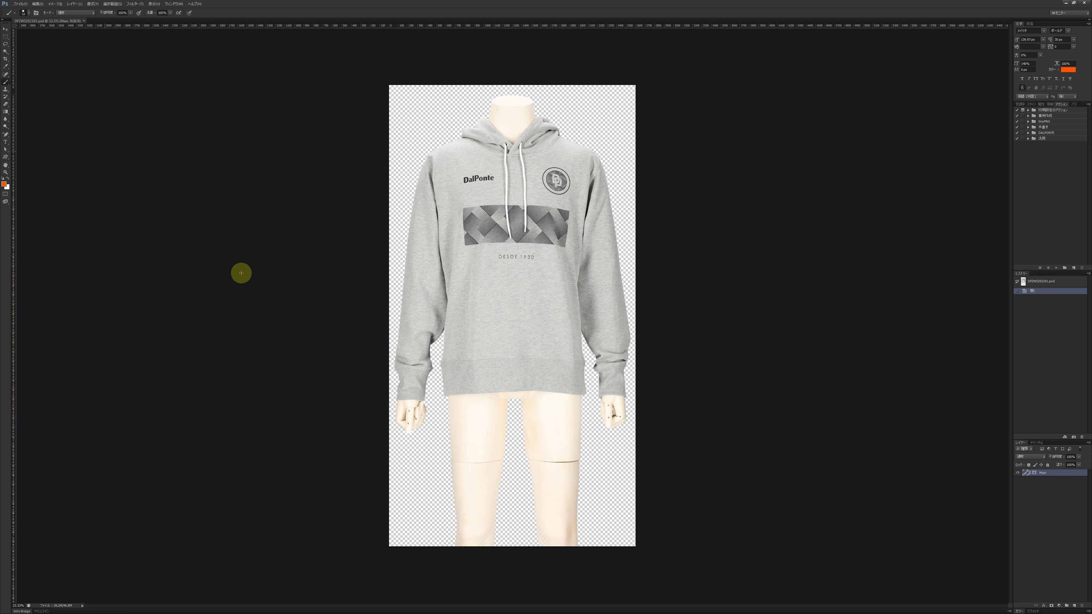
mouse_move(578, 543)
left_mouse_down()
mouse_move(539, 546)
mouse_move(459, 522)
left_mouse_up()
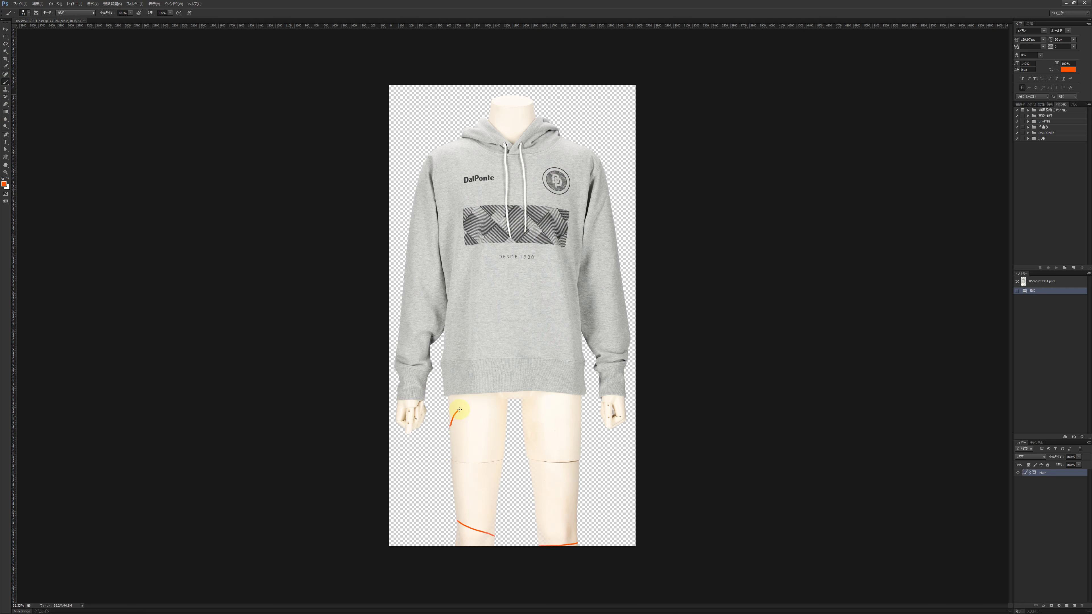
left_click_drag(459, 411, 474, 405)
key("ctrl+z")
left_click(1074, 605)
mouse_move(562, 534)
left_mouse_down()
mouse_move(444, 488)
mouse_move(463, 418)
left_mouse_up()
left_click_drag(528, 395, 553, 535)
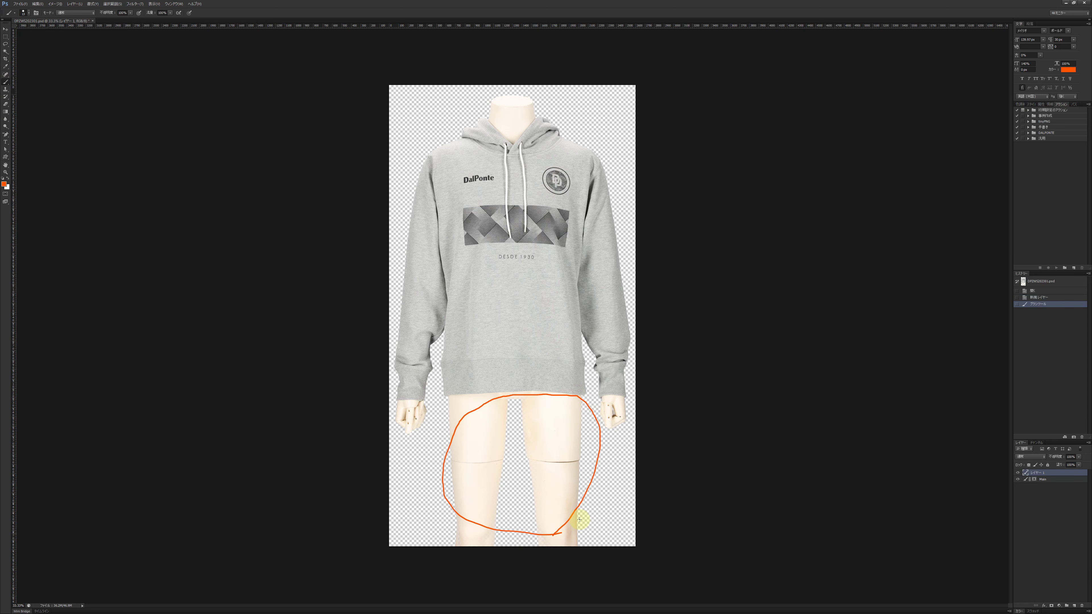
mouse_move(606, 398)
left_mouse_down()
mouse_move(628, 422)
mouse_move(608, 422)
left_mouse_up()
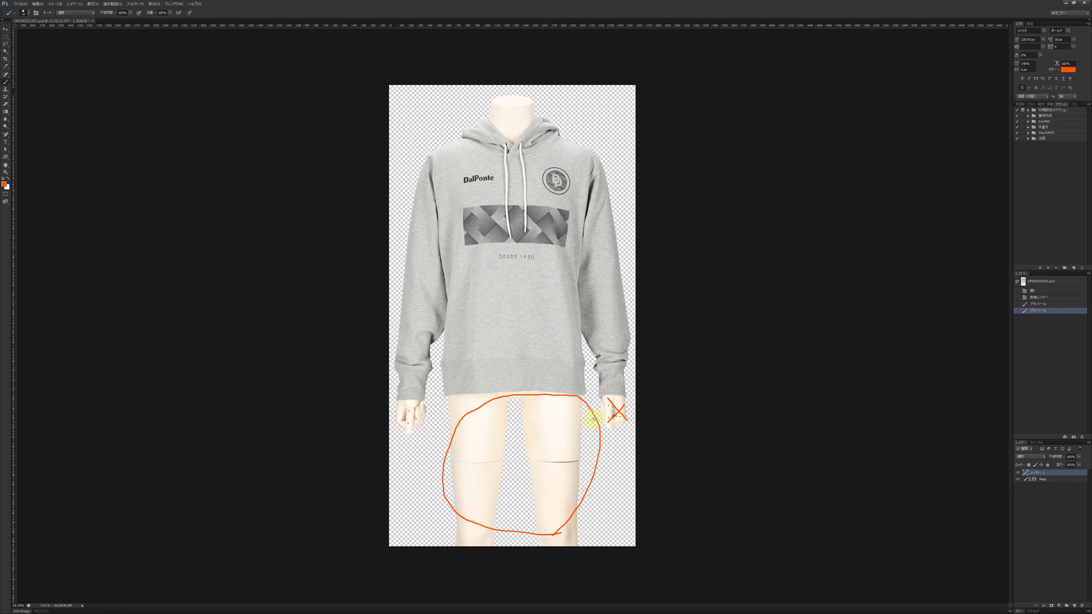
left_click_drag(417, 420, 396, 427)
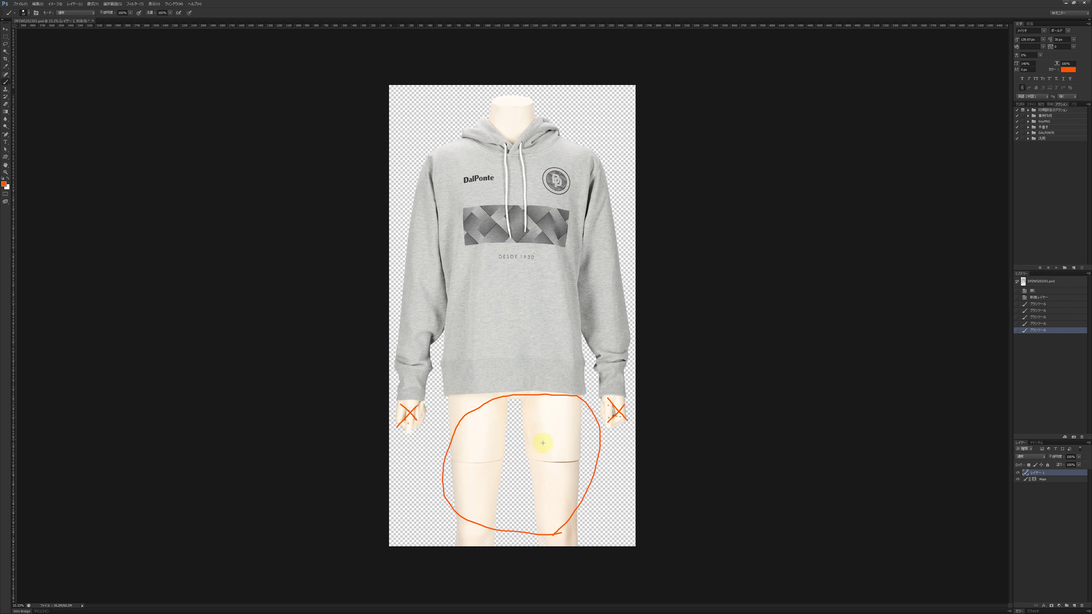
mouse_move(513, 118)
left_mouse_down()
mouse_move(519, 126)
mouse_move(531, 93)
left_mouse_up()
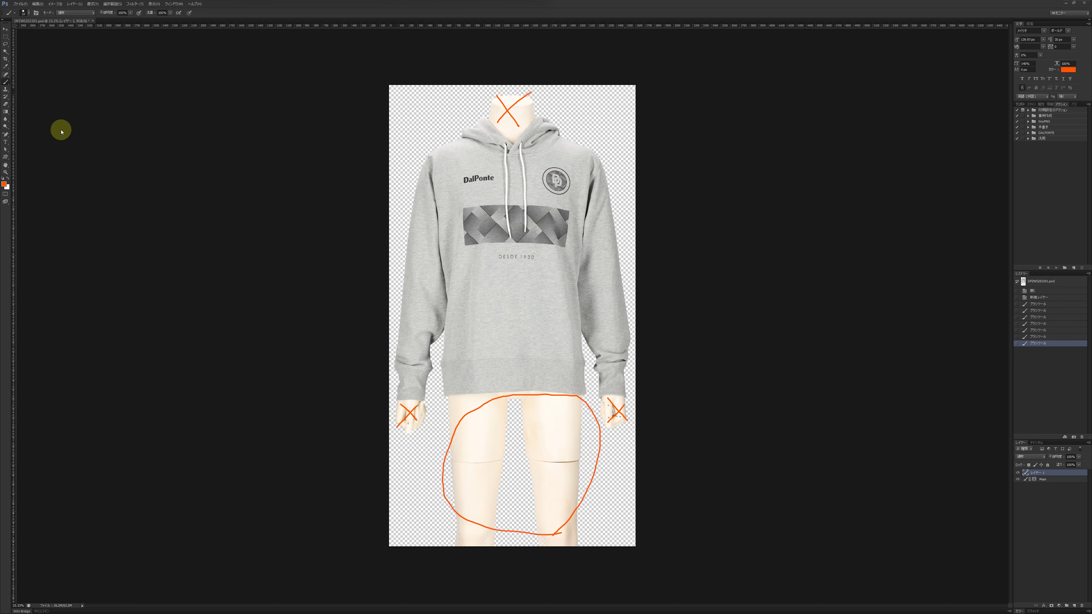
left_click_drag(414, 407, 403, 412)
key("ctrl+z")
left_click(6, 104)
left_click_drag(414, 411, 392, 424)
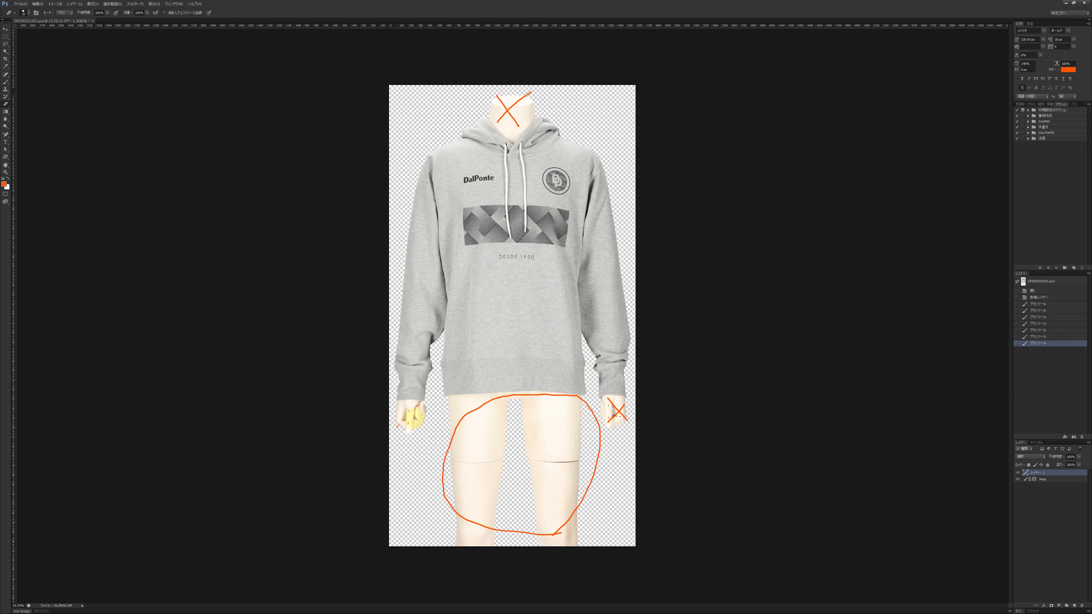
left_click(395, 426)
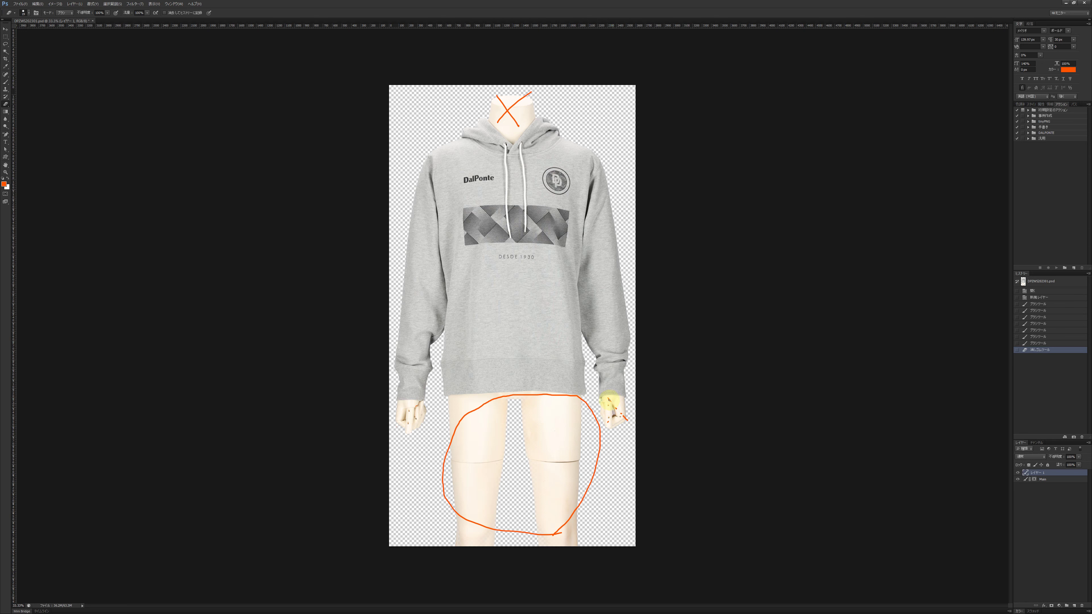
left_click_drag(605, 396, 637, 430)
left_click(6, 82)
left_click_drag(423, 425, 423, 417)
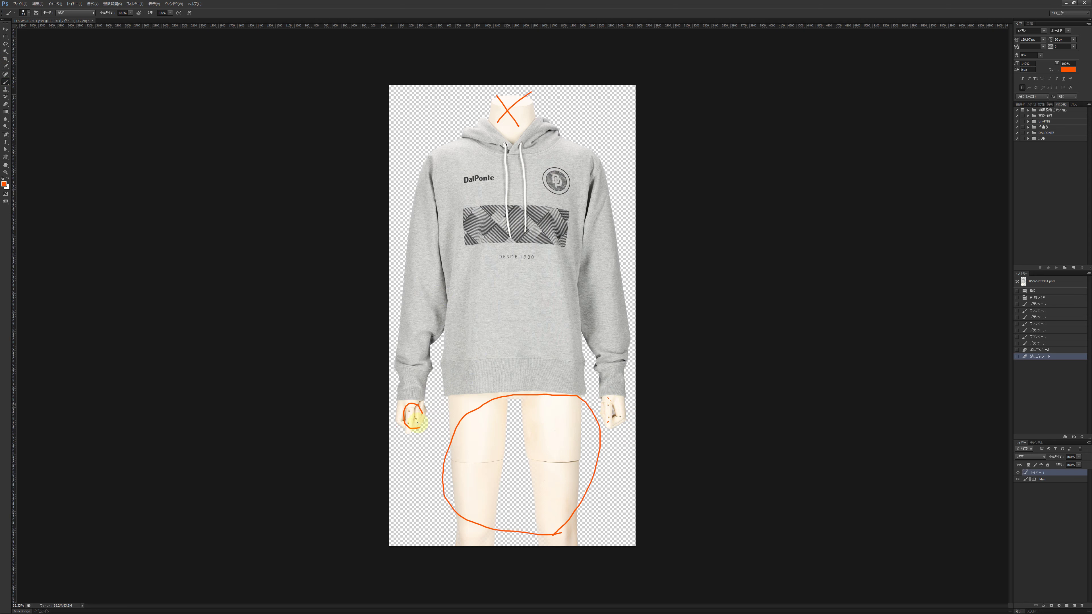
left_click_drag(615, 399, 611, 423)
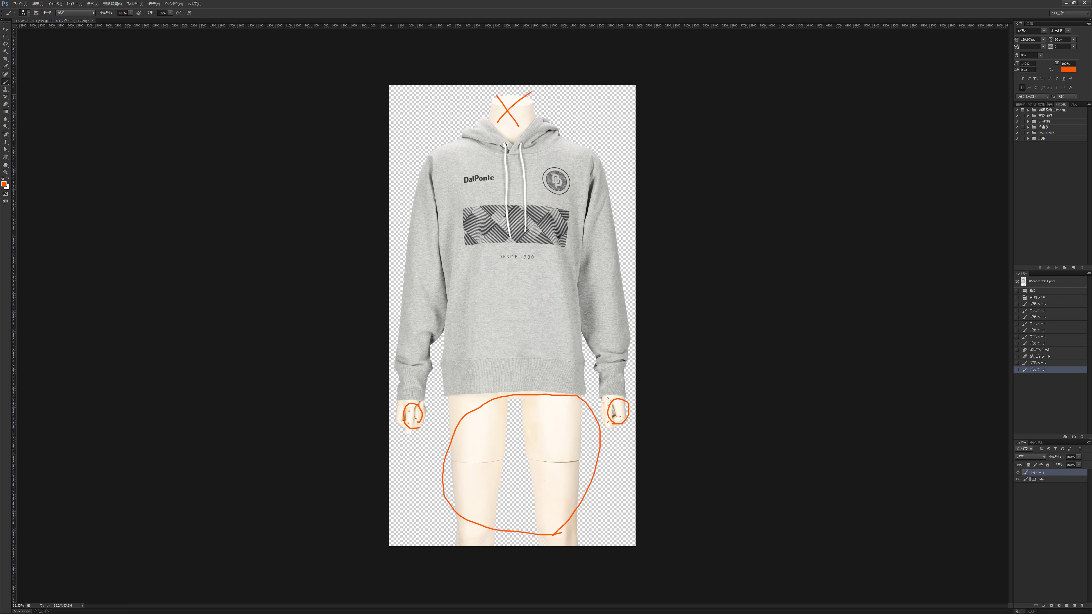
left_click_drag(1058, 472, 1082, 606)
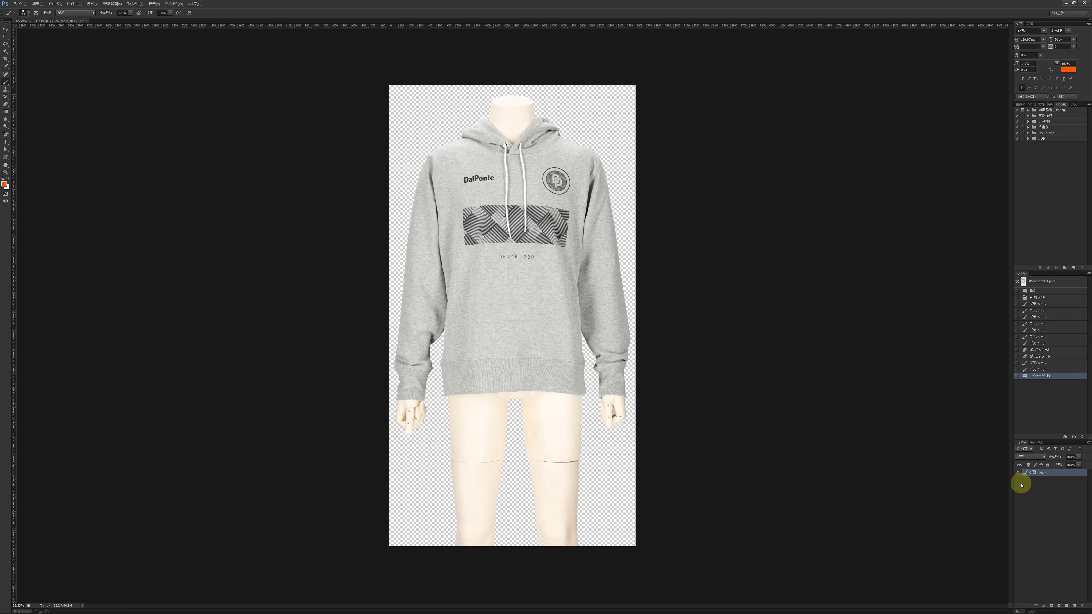
left_click(1034, 473)
- Hide the Main hoodie layer and add a new layer filled with orange
left_click(1036, 474)
left_click(1018, 473)
left_click(1075, 605)
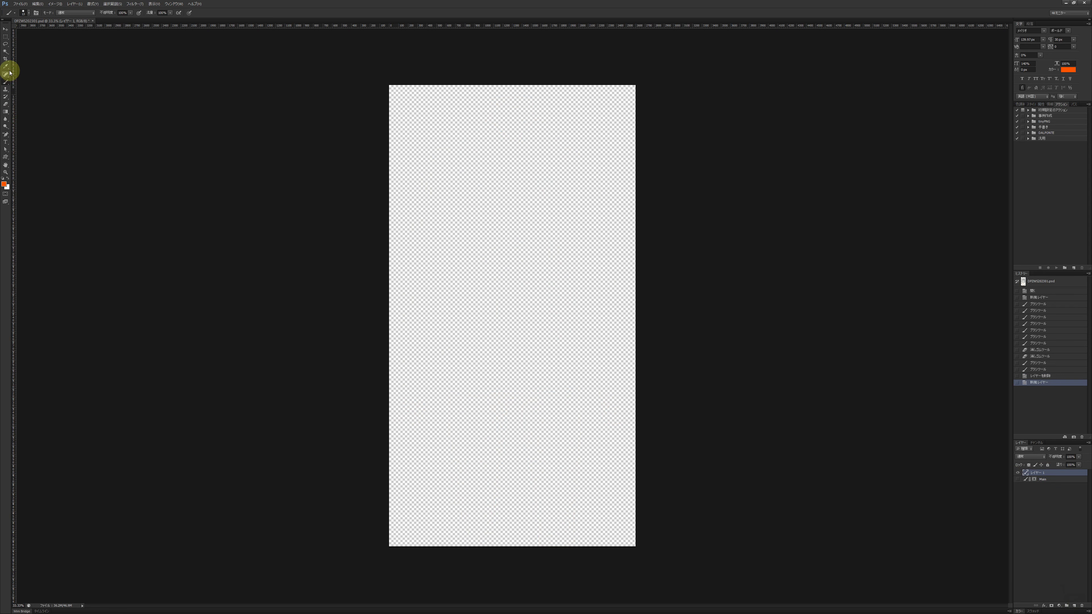
key("alt+BackSpace")
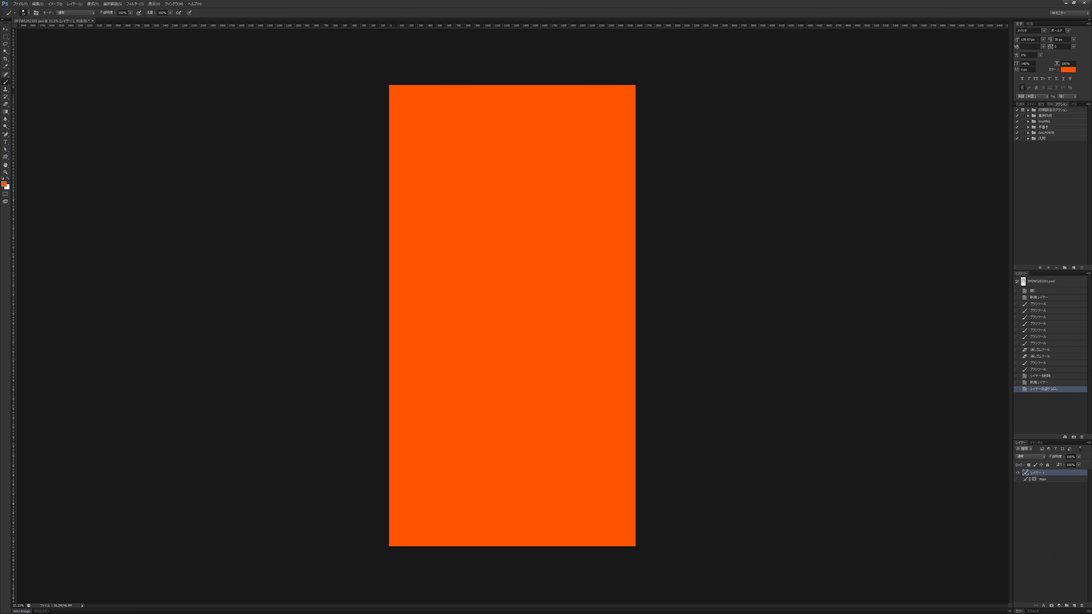
- Draw a freehand Lasso selection shape on the orange layer
left_click(5, 37)
left_click(5, 45)
left_click_drag(466, 254, 474, 258)
left_click(503, 294)
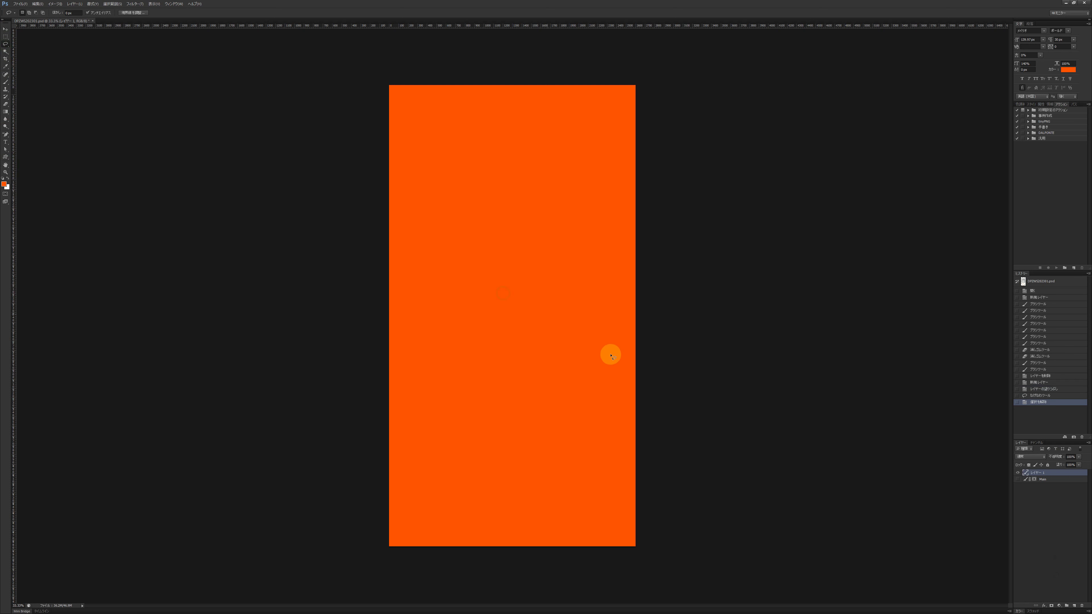
key("ctrl+z")
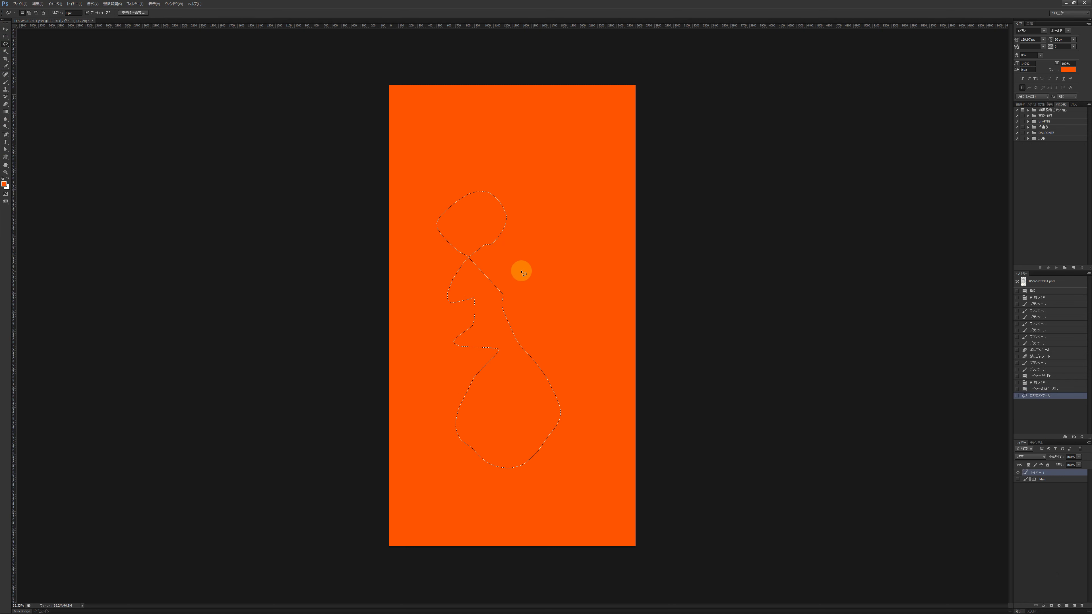
- Mask the orange layer to the lasso shape, then hide it and show Main again
left_click(1050, 606)
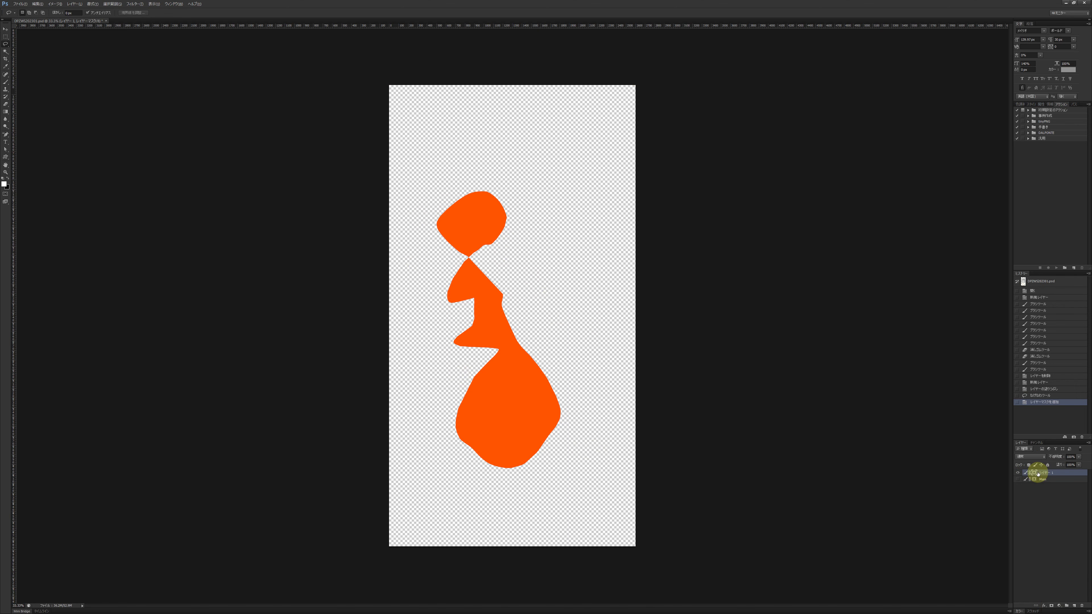
key("alt+BackSpace")
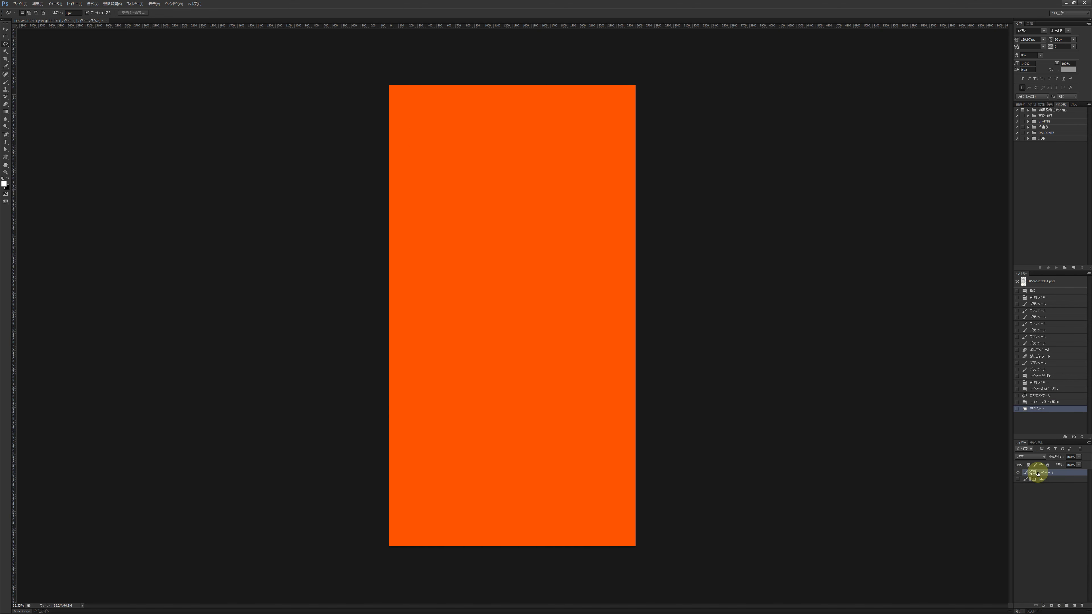
key("ctrl+z")
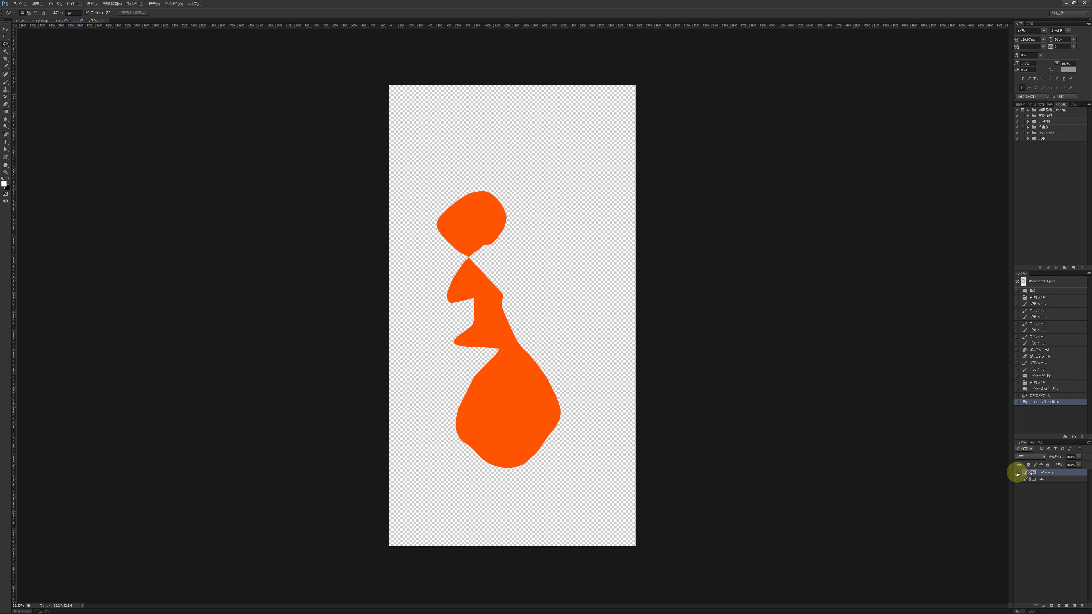
left_click(1017, 473)
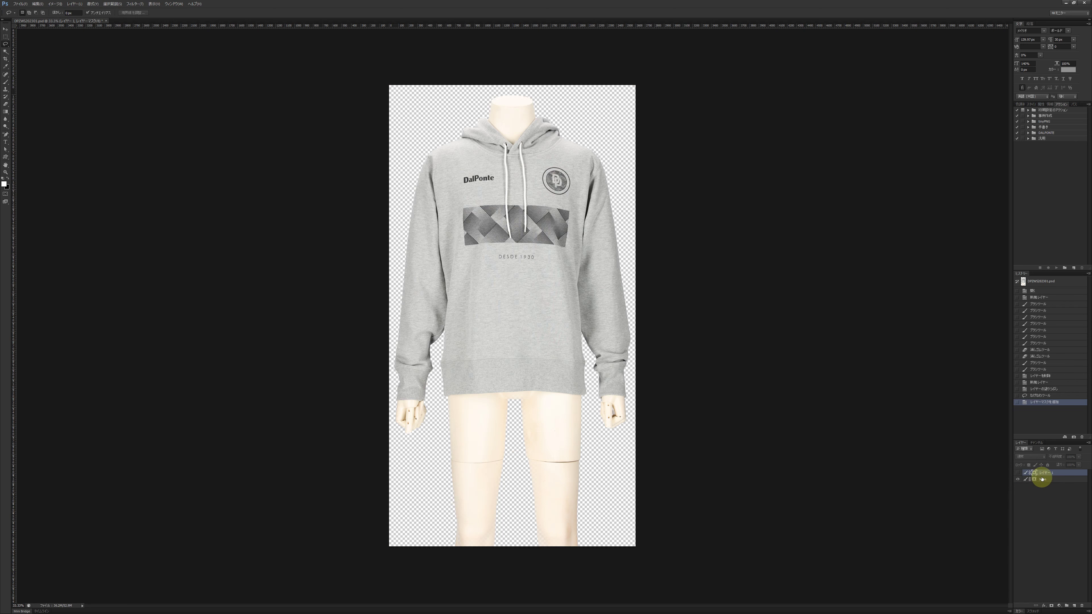
left_click(1055, 473)
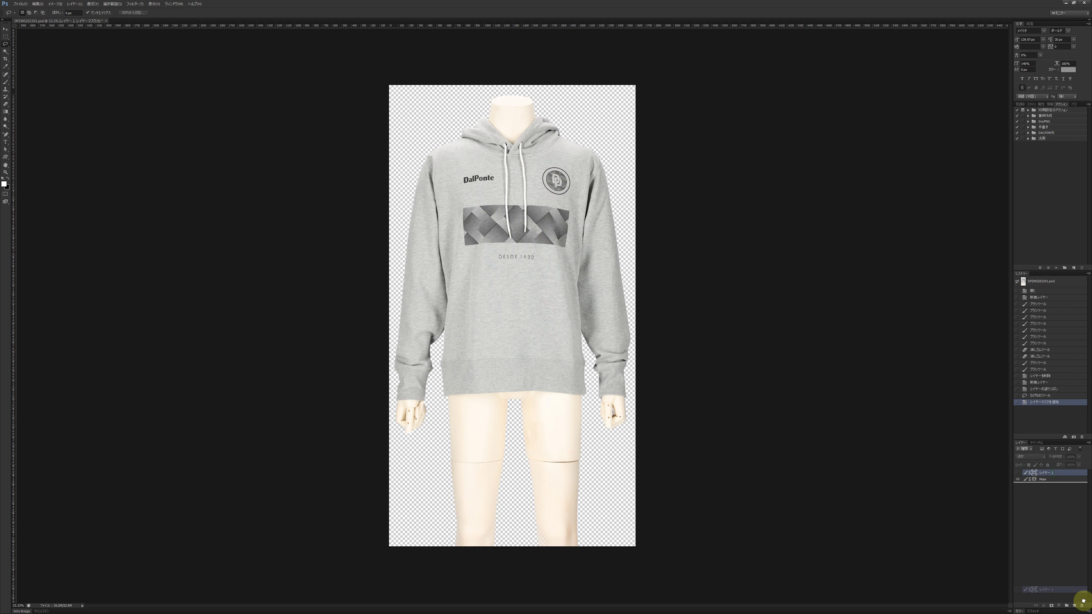
left_click_drag(1066, 500, 1082, 605)
- Target the Main layer mask and switch to the Magnetic Lasso, zoomed on the lower hoodie
left_click(1035, 473)
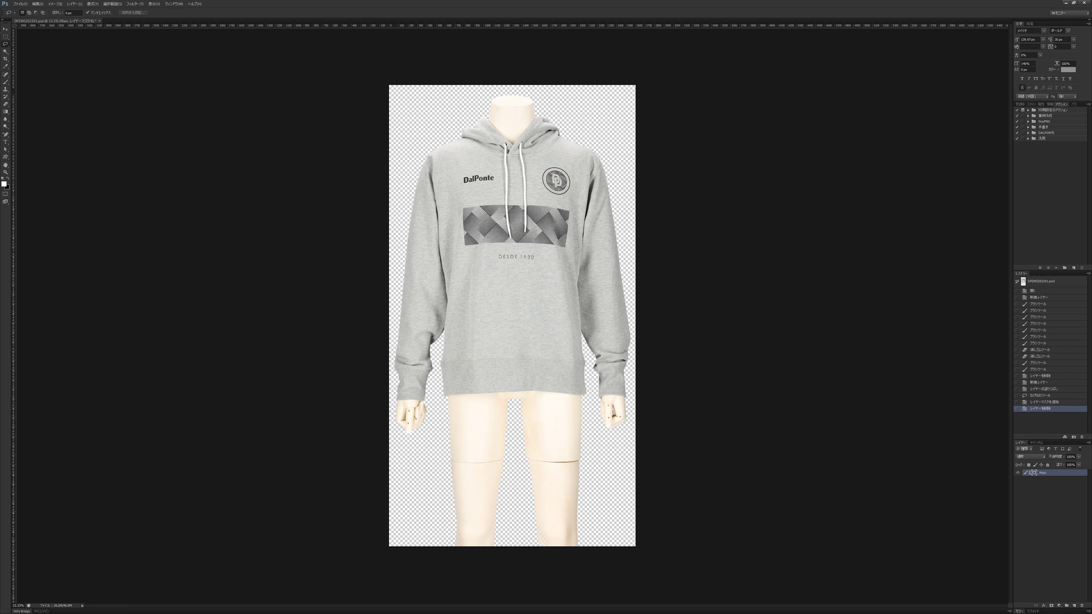
left_click(5, 44)
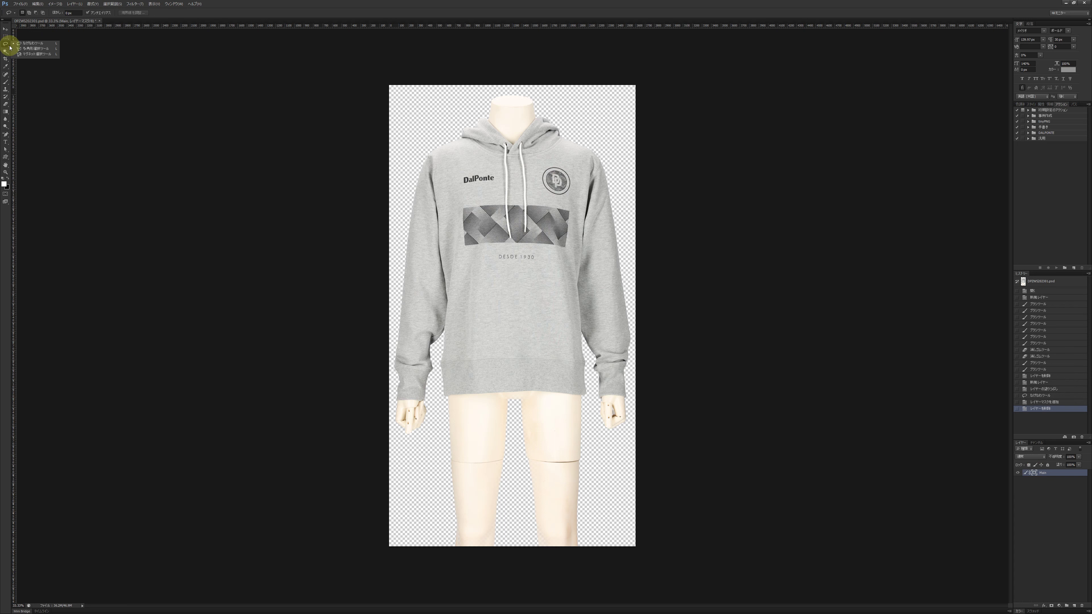
left_click(23, 55)
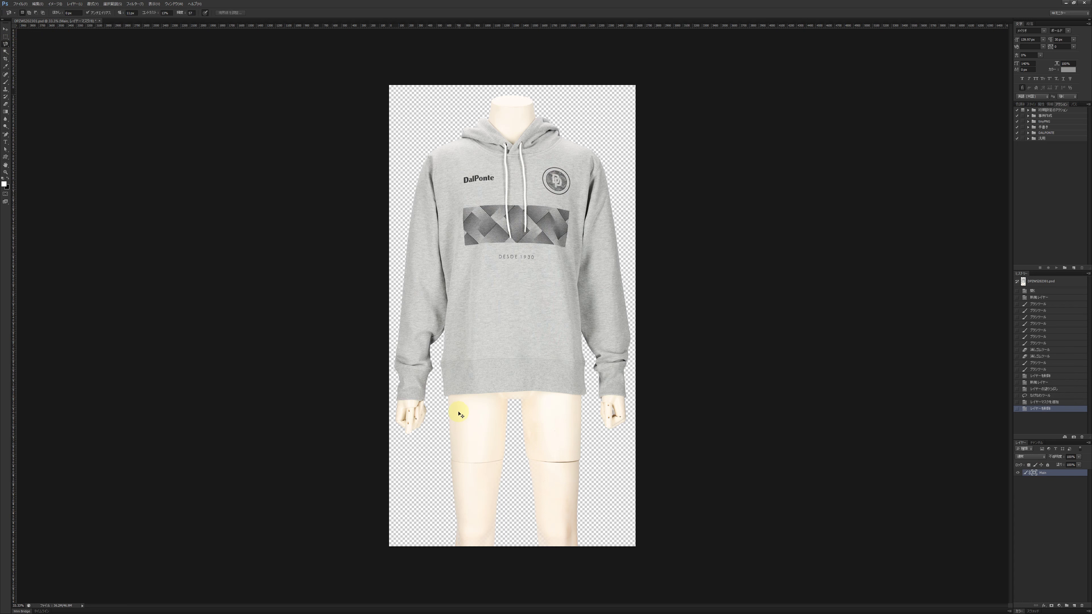
left_click(517, 417)
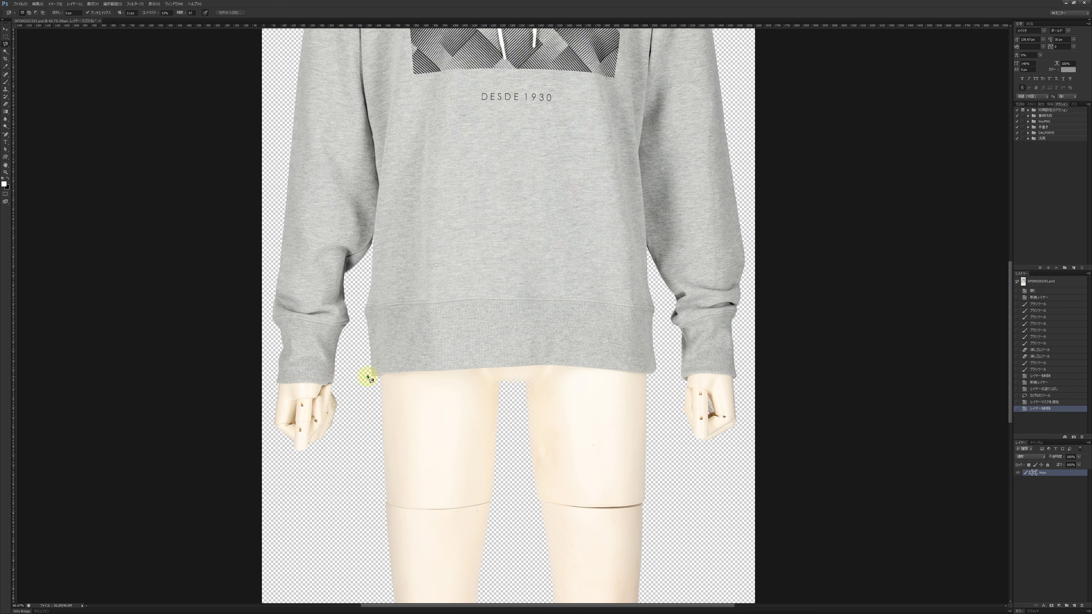
- Trace the Magnetic Lasso along the hem toward the legs, deleting stray anchor points
left_click(368, 377)
key("BackSpace")
key("BackSpace")
key("BackSpace")
key("BackSpace")
key("BackSpace")
key("BackSpace")
key("BackSpace")
key("BackSpace")
key("BackSpace")
key("BackSpace")
left_click(385, 374)
key("ctrl+minus")
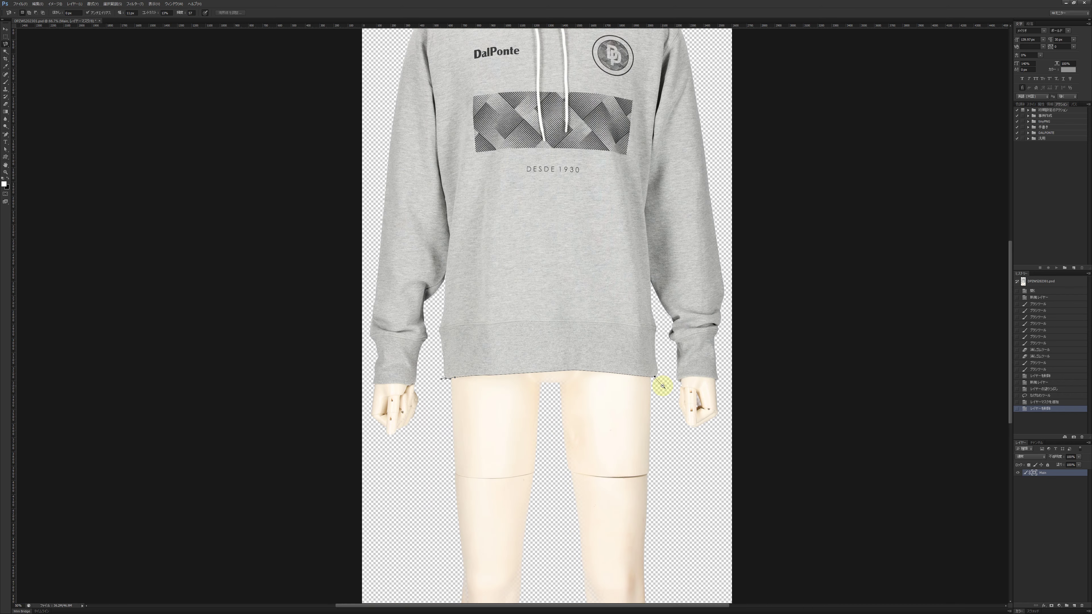
key("ctrl+minus")
key("BackSpace")
key("BackSpace")
key("BackSpace")
key("BackSpace")
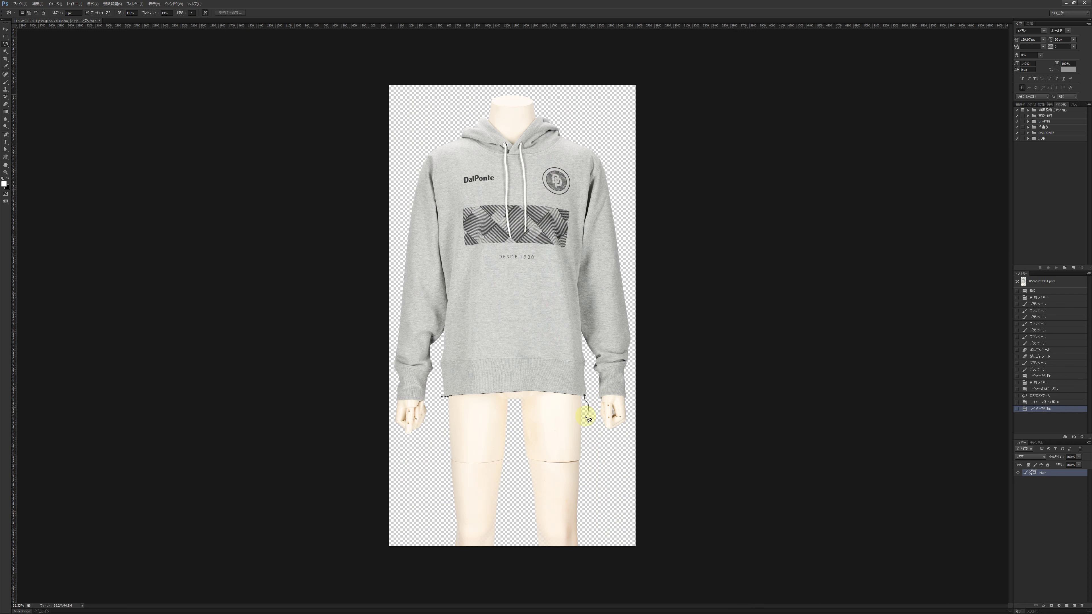
left_click(449, 567)
- Close the Magnetic Lasso selection around the legs and zoom in on the hem
left_click(436, 412)
double_click(436, 412)
left_click(527, 484)
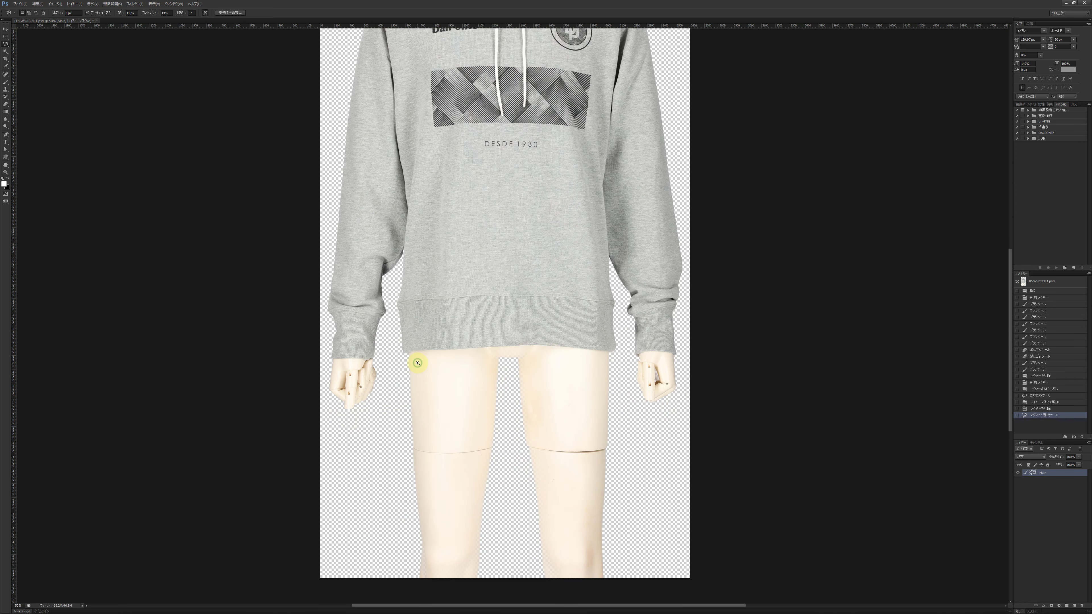
left_click(416, 365)
left_click(416, 365)
left_click(418, 369)
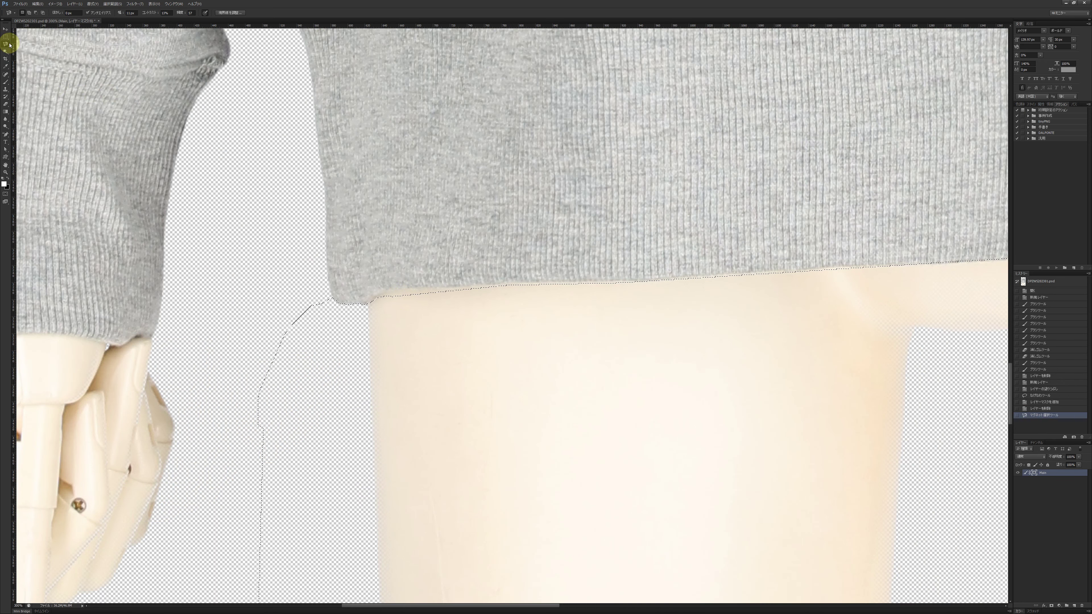
- With the Lasso and Shift, add strips along the hem to the selection
left_click_drag(8, 45, 27, 45)
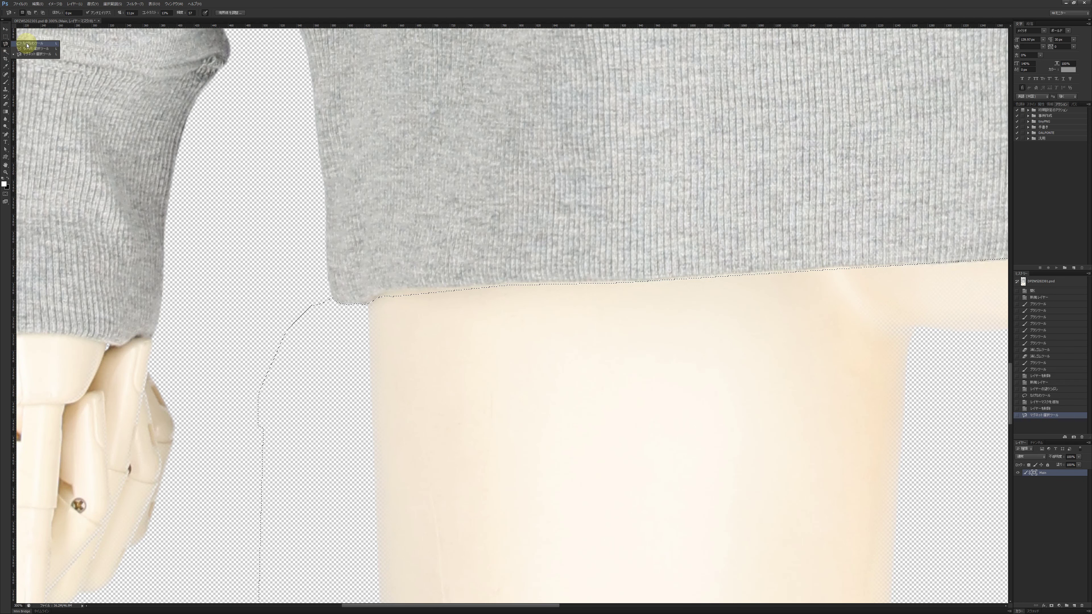
left_click(26, 45)
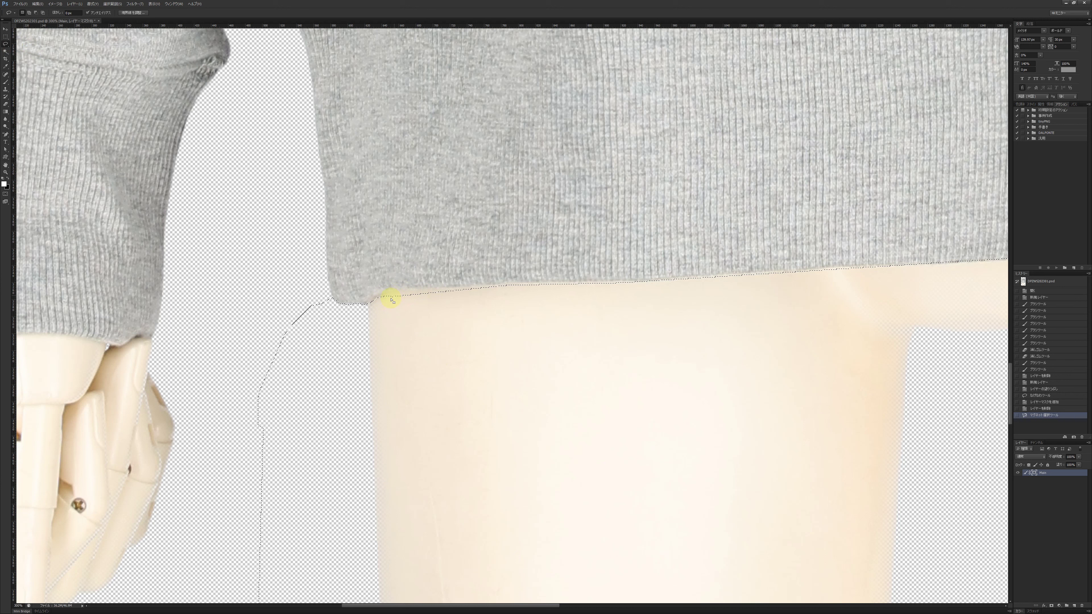
key("shift")
left_click_drag(376, 300, 385, 293)
left_click_drag(477, 288, 476, 417)
- With Alt, trim the selection along the hoodie hem, then recentre the view on the legs
key("alt")
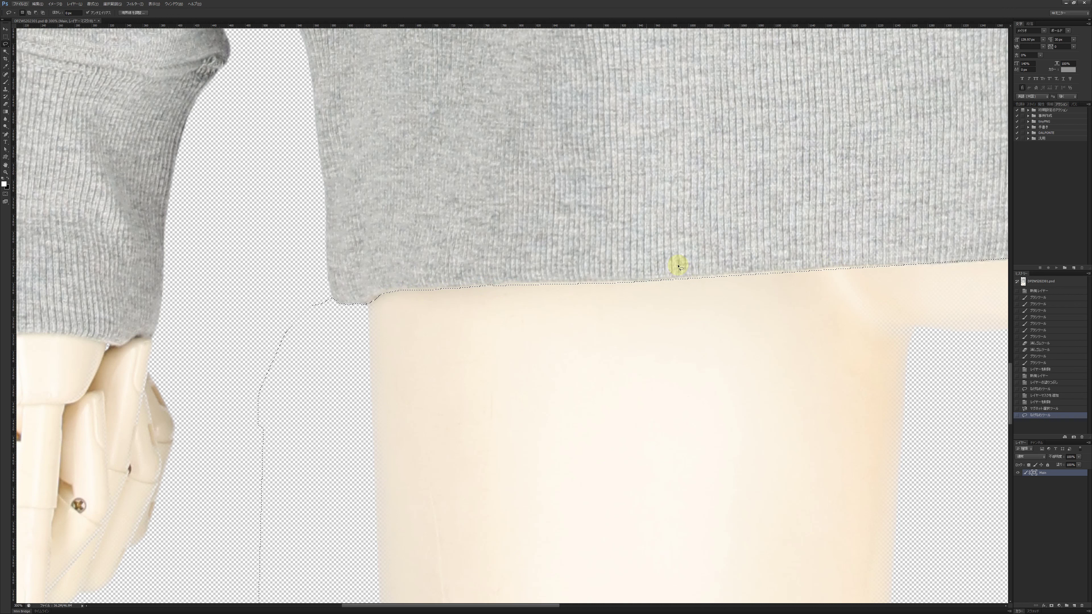
key("alt")
mouse_move(616, 273)
left_mouse_down()
mouse_move(673, 282)
mouse_move(681, 260)
left_mouse_up()
scroll(687, 335, "down", 2)
scroll(680, 342, "down", 2)
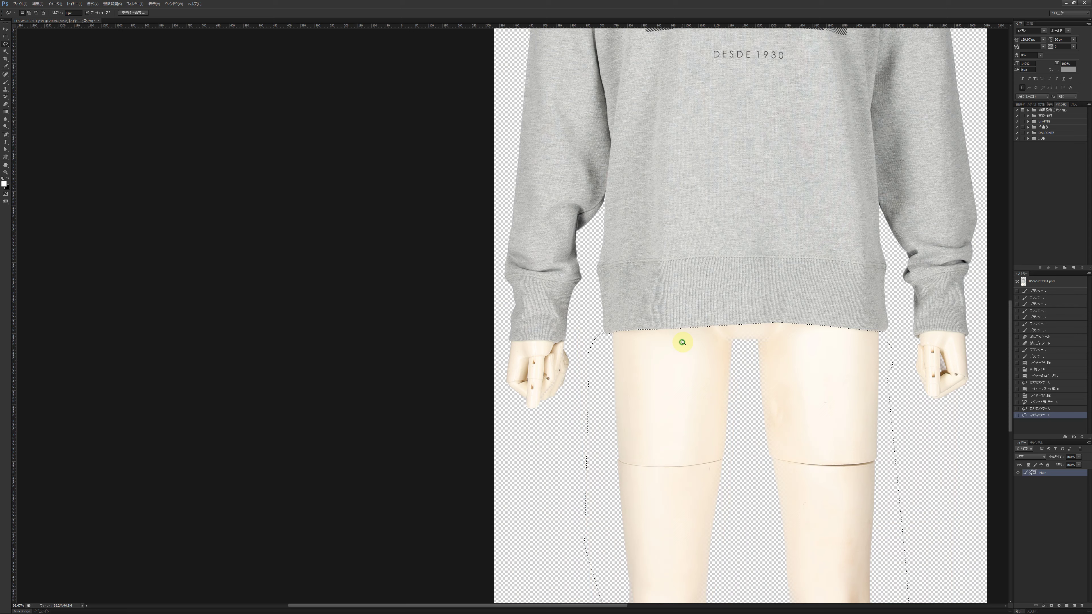
scroll(724, 383, "down", 1)
left_click_drag(763, 395, 749, 371)
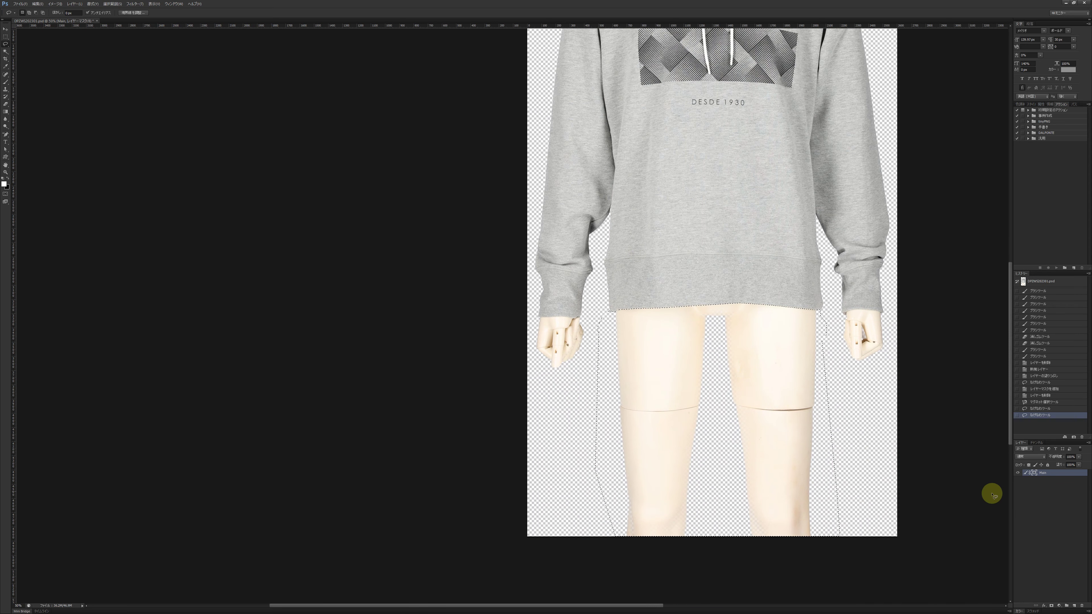
- Fill the legs selection with black on the Main layer mask and deselect
left_click(1026, 474)
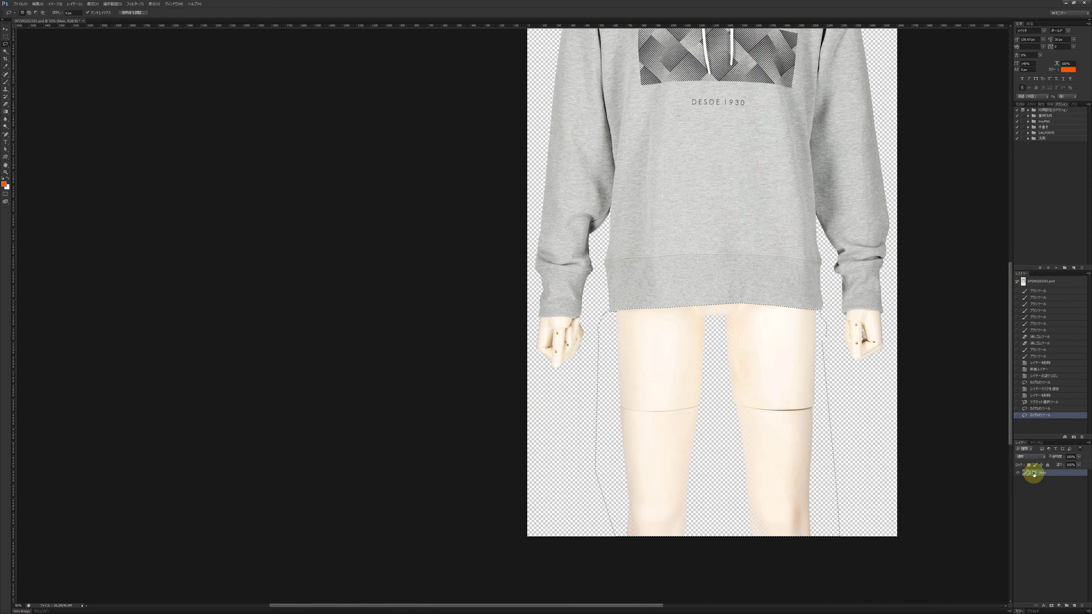
left_click(1034, 473)
key("ctrl+BackSpace")
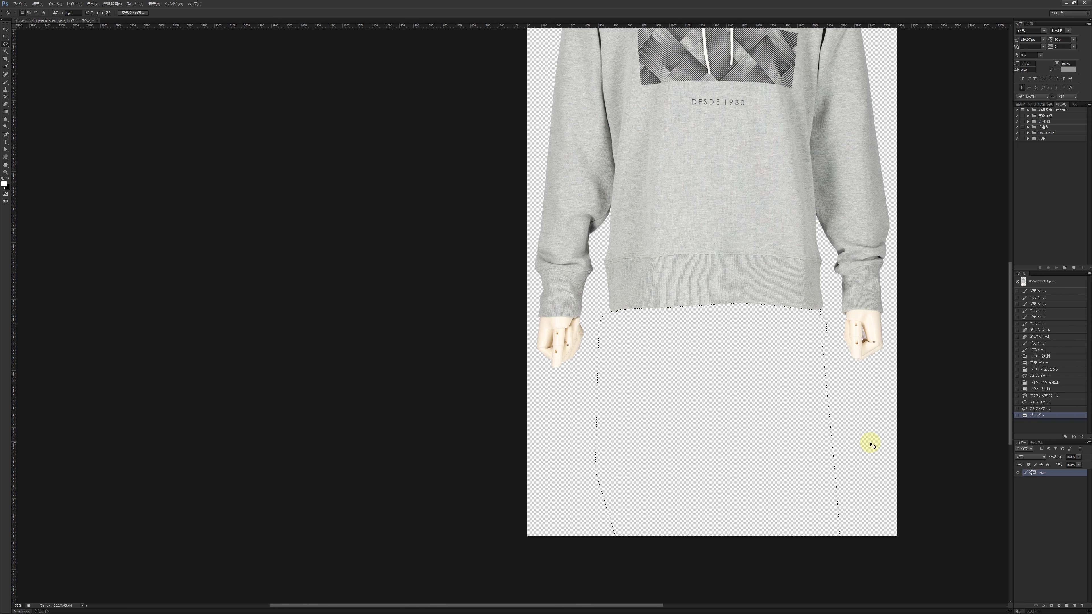
left_click(7, 190)
key("alt+BackSpace")
key("ctrl+d")
left_click(560, 340, "ctrl")
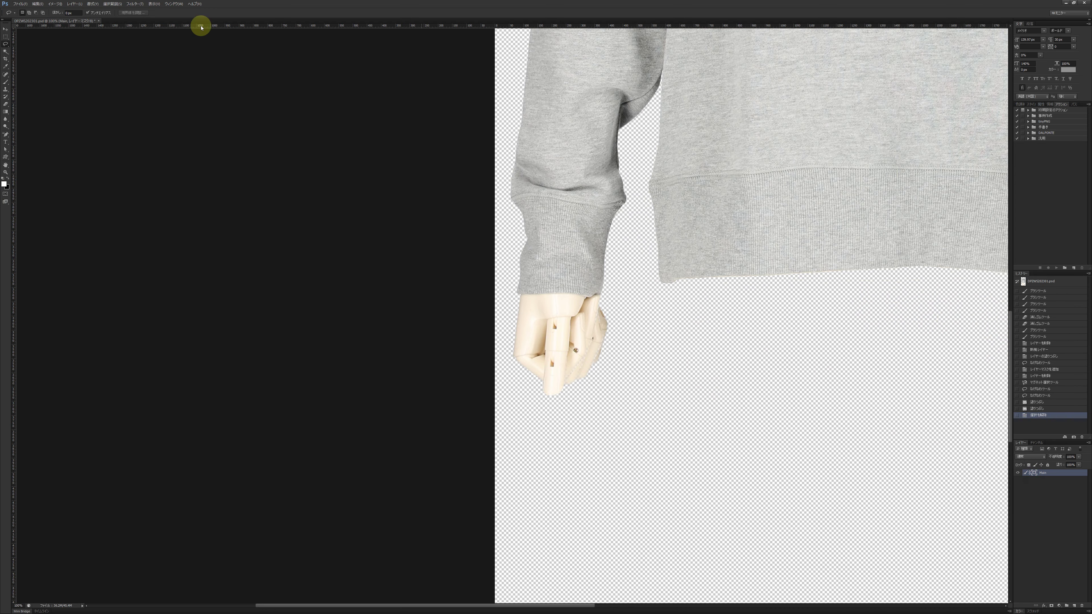
right_click(6, 43)
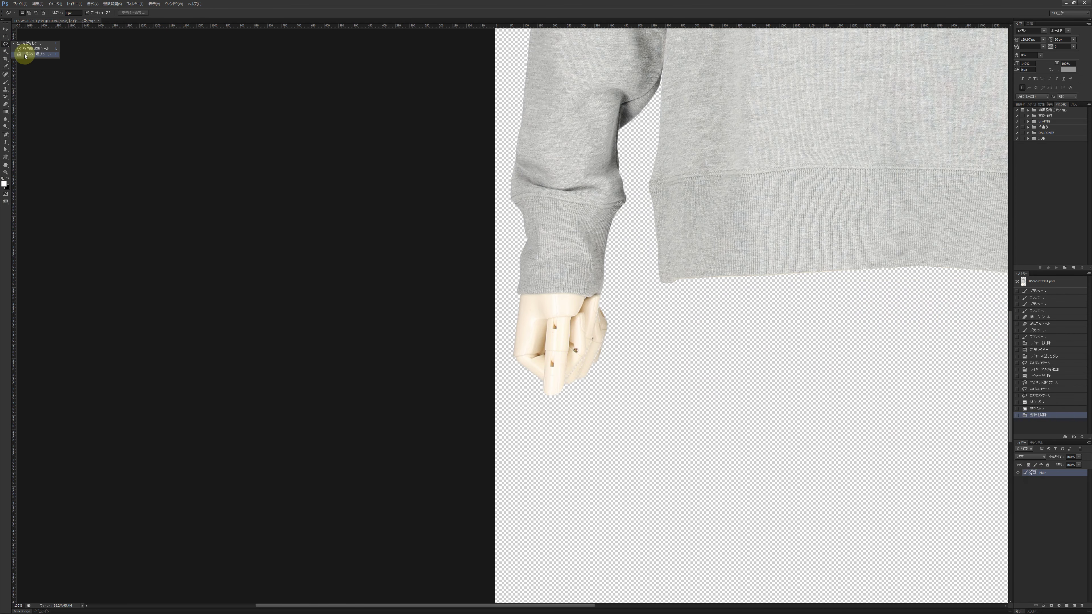
- Outline the left mannequin hand below the cuff with the Magnetic Lasso
left_click(517, 296)
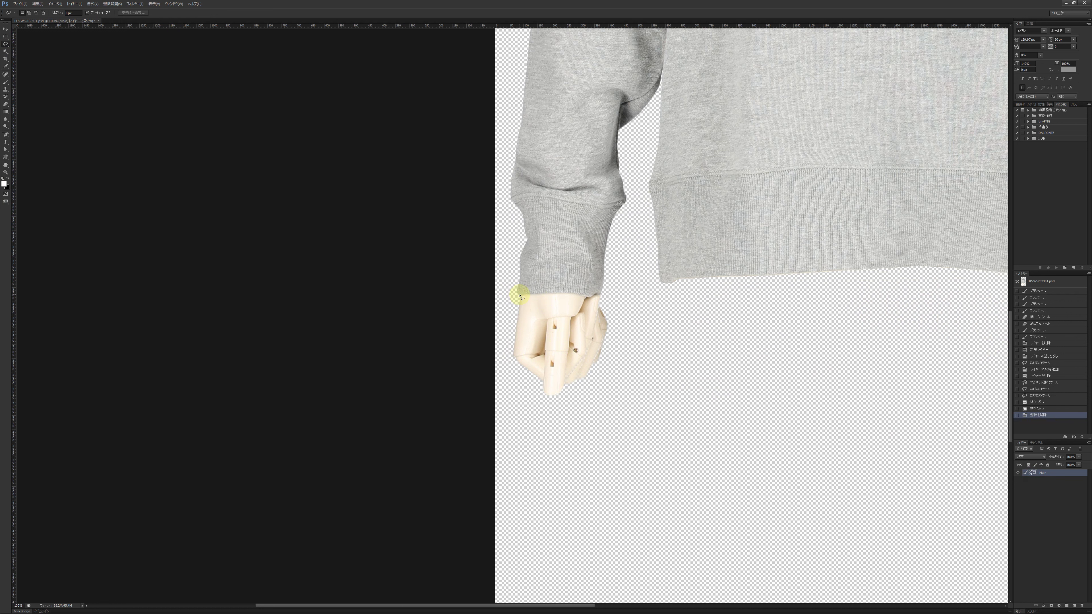
right_click(6, 43)
left_click(34, 54)
left_click(514, 294)
left_click(634, 303)
left_click(644, 404)
left_click(554, 434)
left_click(524, 407)
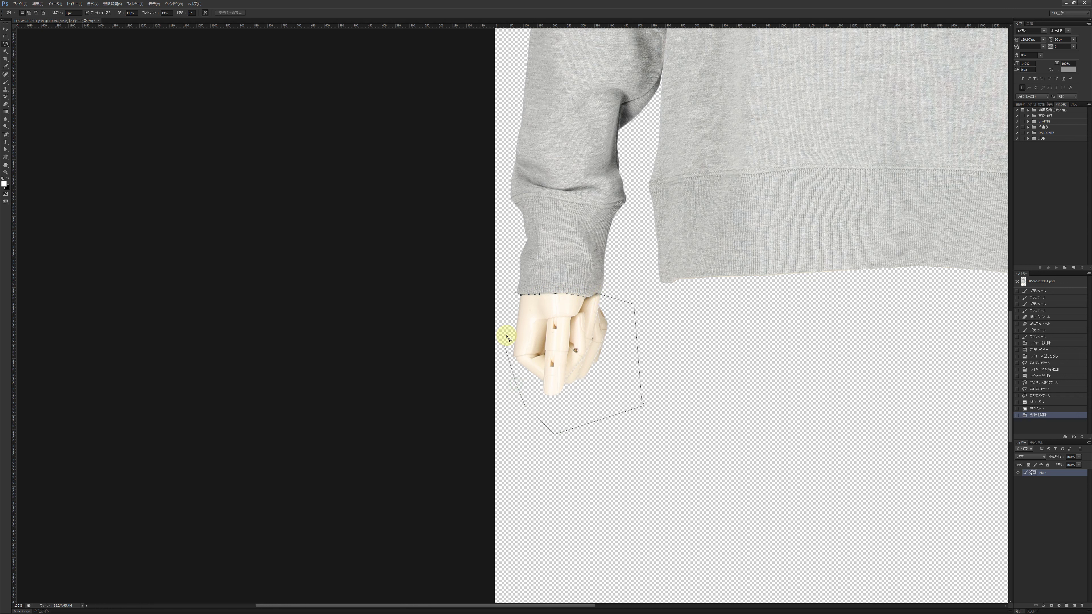
left_click(512, 318)
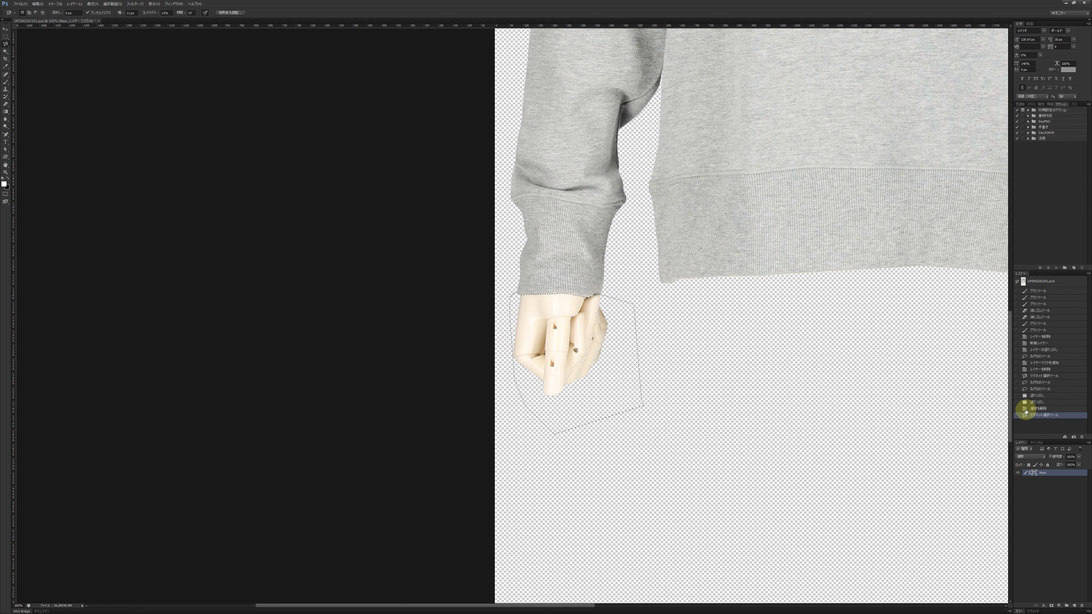
- Delete the hand inside the selection, then undo it from the History panel
key("Delete")
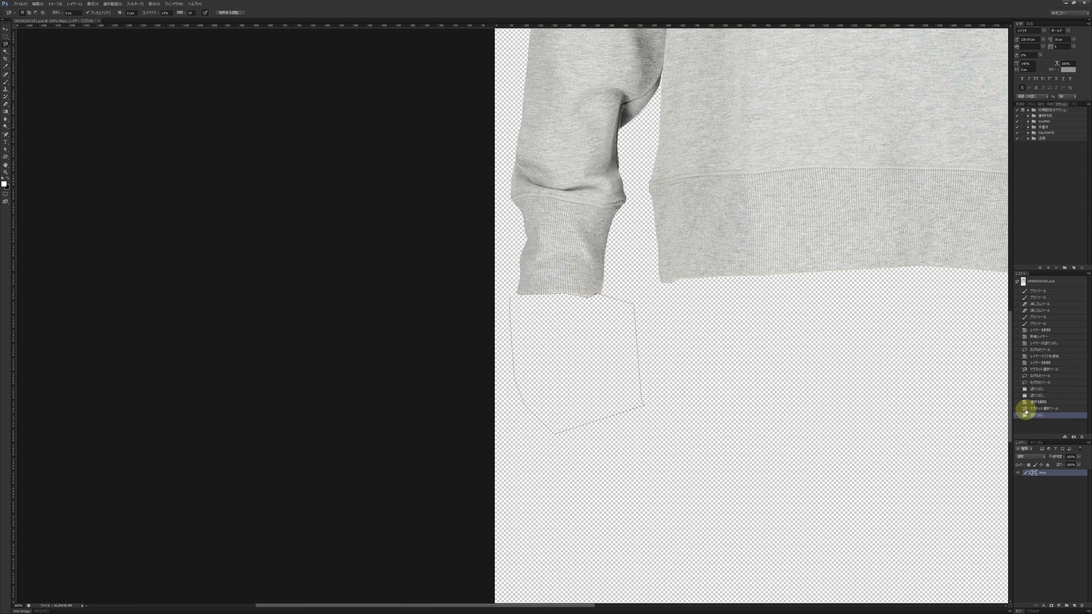
left_click(1026, 410)
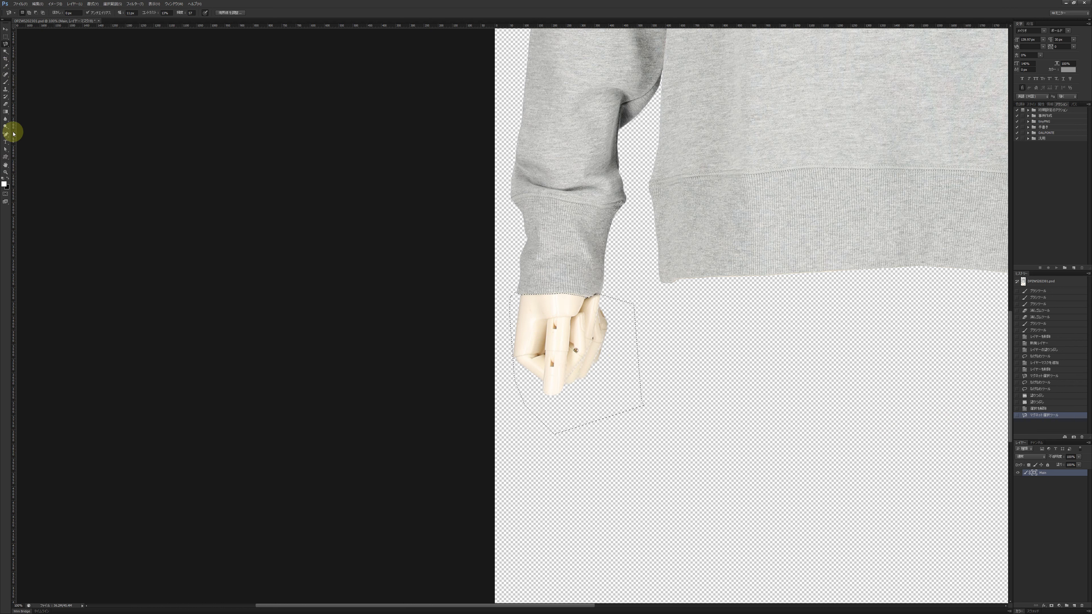
left_click(6, 114)
- Try Paint Bucket fills inside the hand selection, then step back in History
left_click(26, 116)
left_click(570, 321)
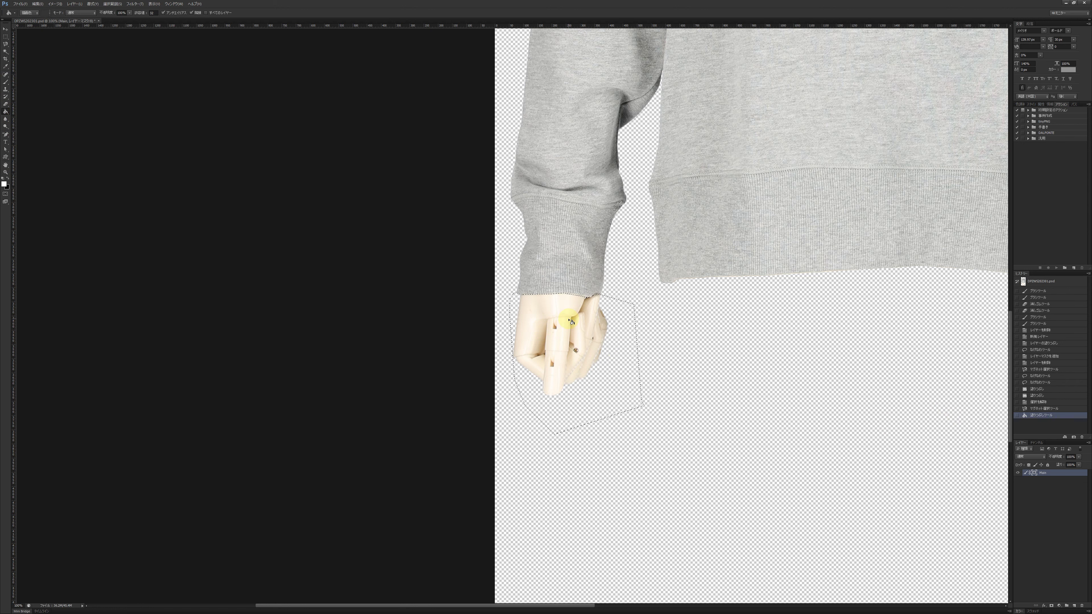
left_click(594, 364)
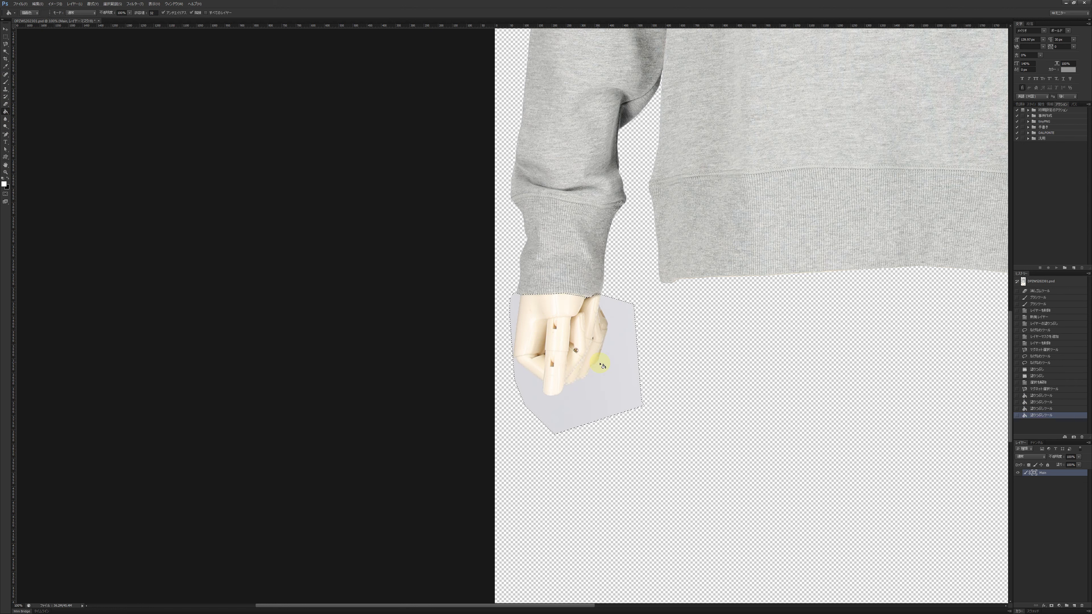
key("ctrl+z")
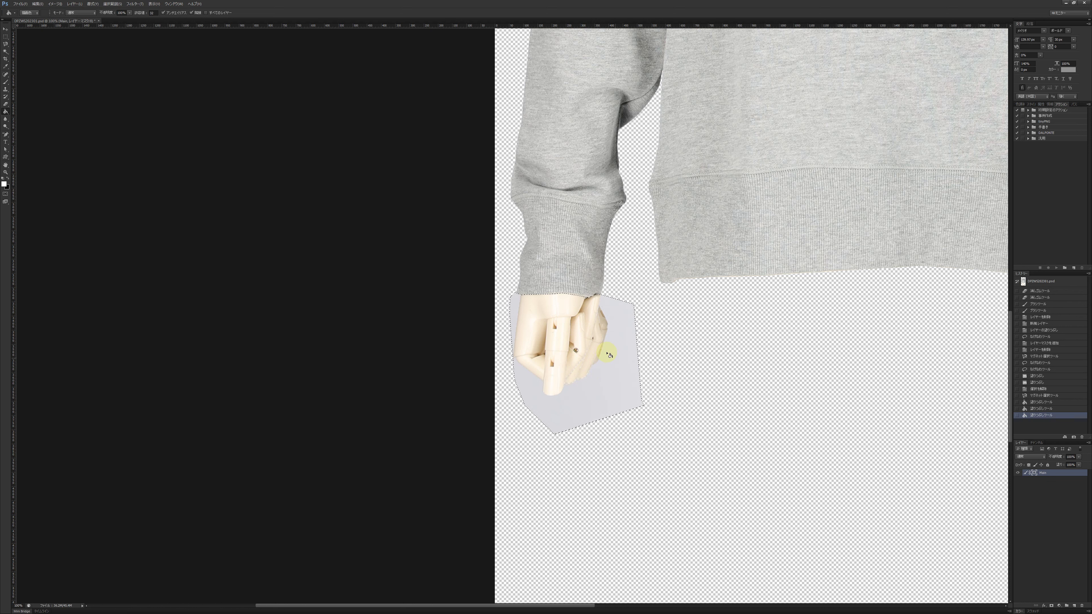
left_click(602, 348)
left_click(1049, 409)
left_click(1046, 396)
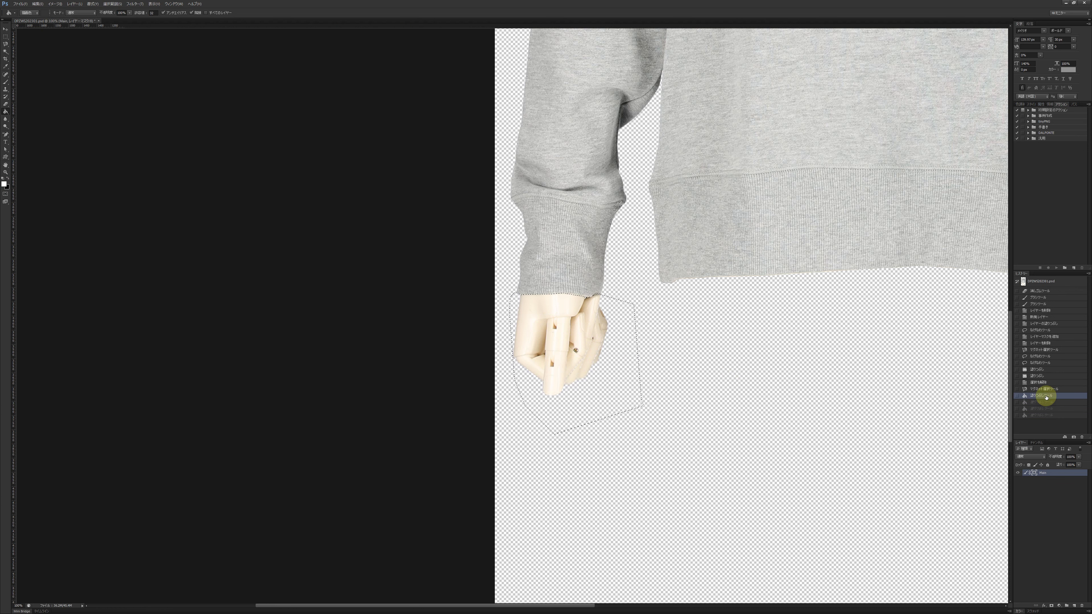
left_click(1045, 390)
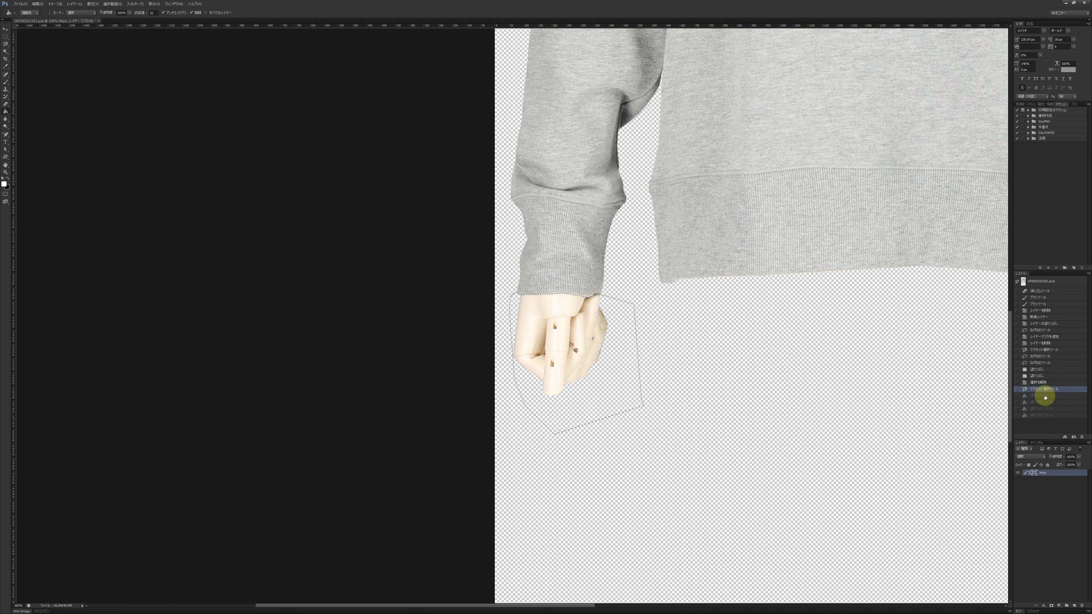
- Reset colours to default black and white and bucket-fill the selection to hide the hand
left_click(1045, 397)
left_click(7, 178)
left_click(572, 311)
left_click(569, 317)
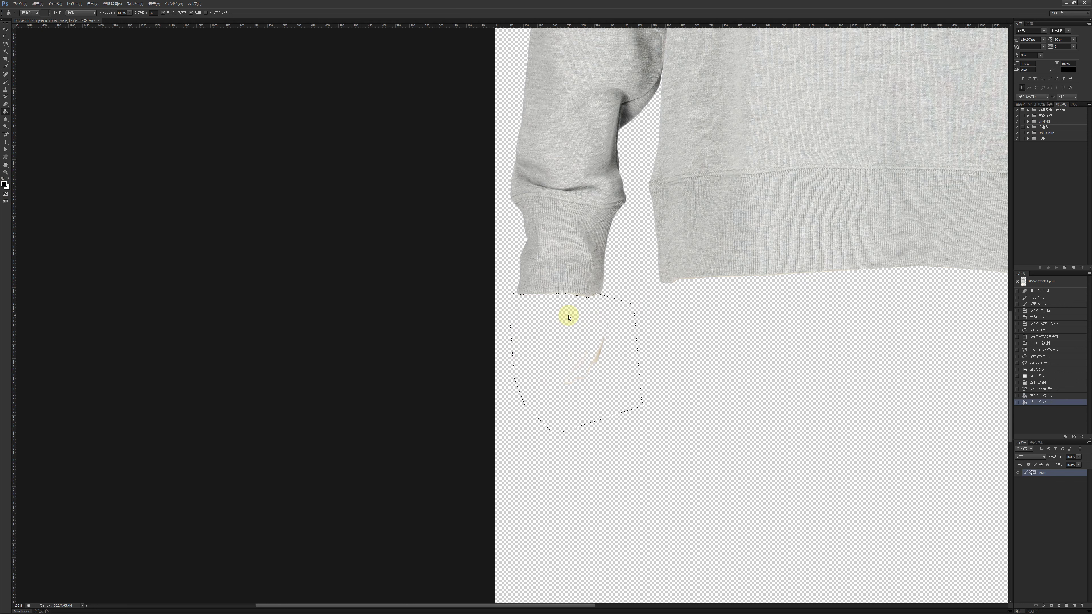
- Swap colours, pick the Brush, and zoom in on the area where the hand was
left_click(7, 178)
left_click(553, 322)
left_click(5, 81)
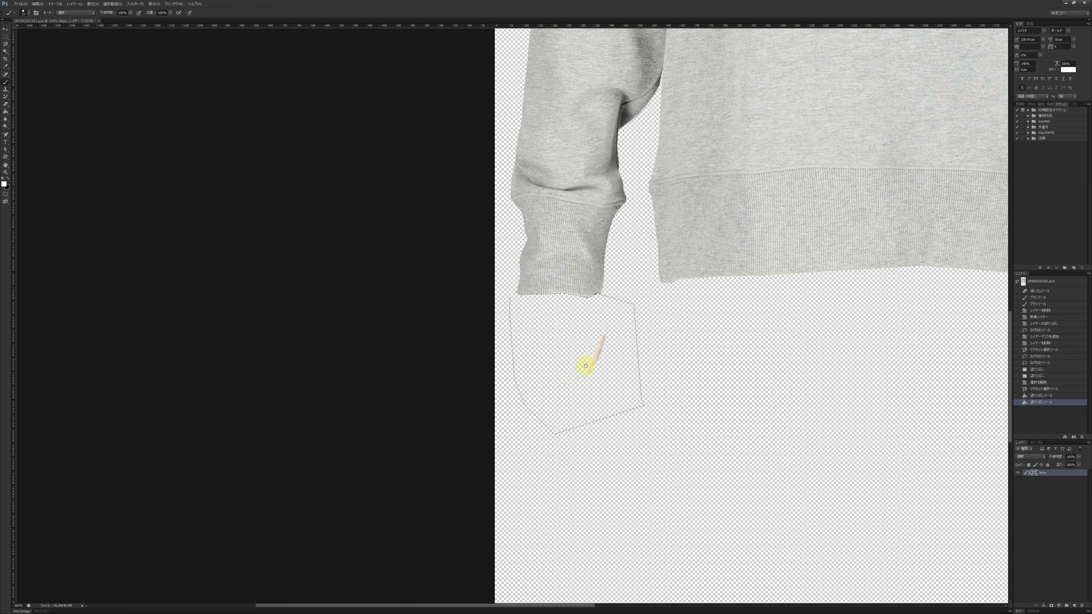
left_click(5, 172)
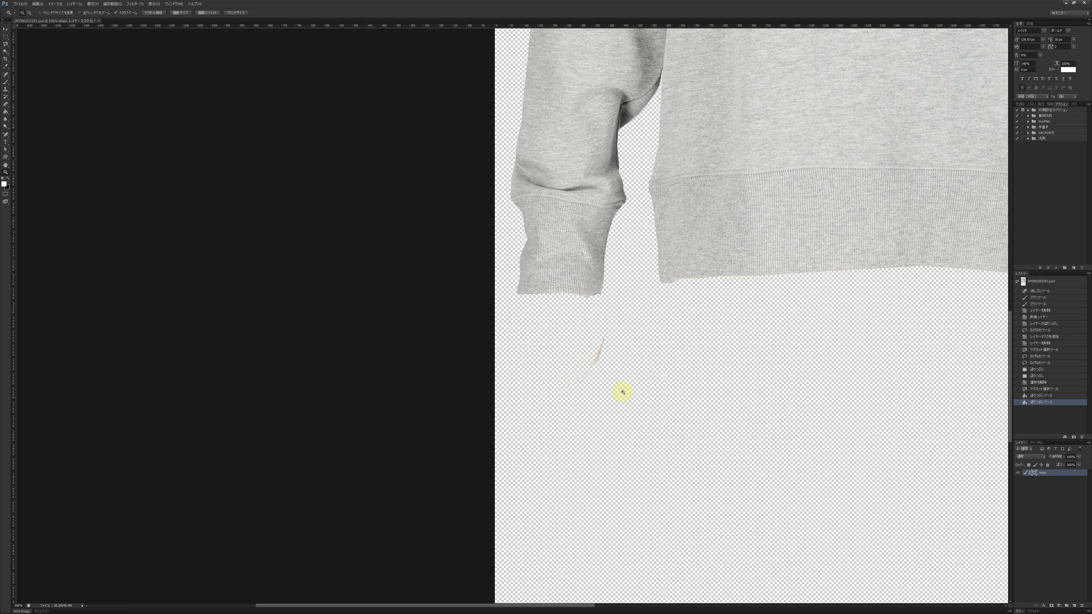
left_click(565, 366)
left_click(558, 188)
left_click(566, 144)
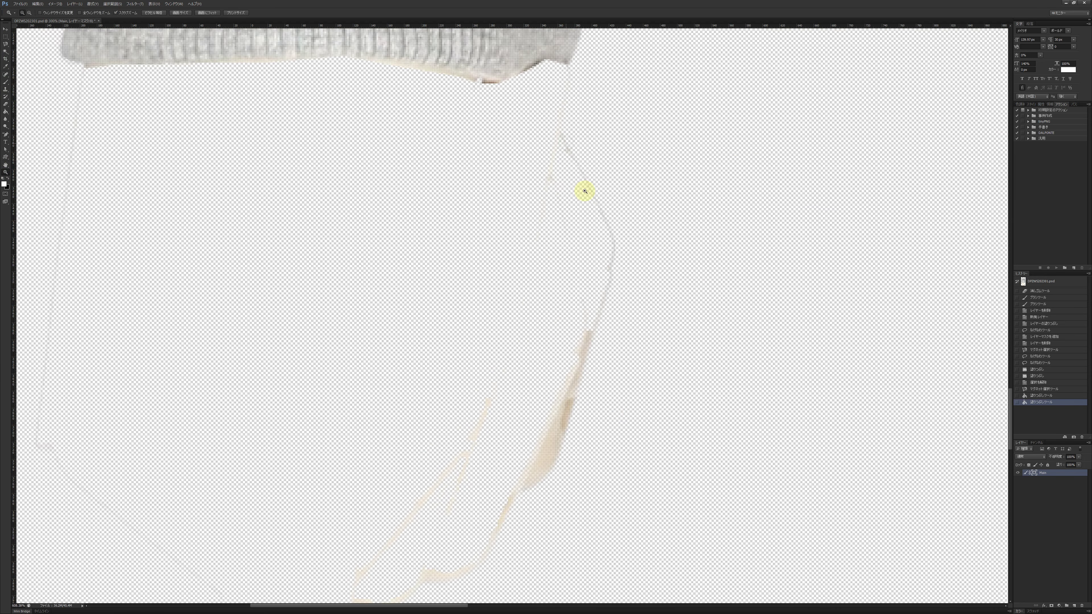
left_click(585, 191, "alt")
key("l")
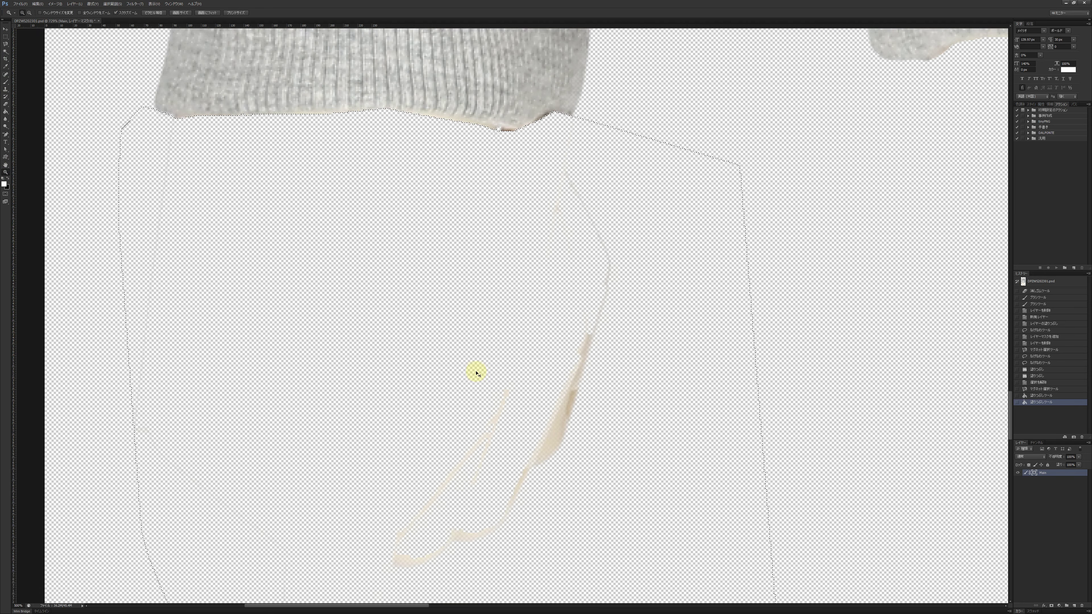
key("ctrl+minus")
- Paint black over the beige streaks and spots on the mask, then zoom out
left_click(5, 82)
left_click_drag(595, 302, 560, 398)
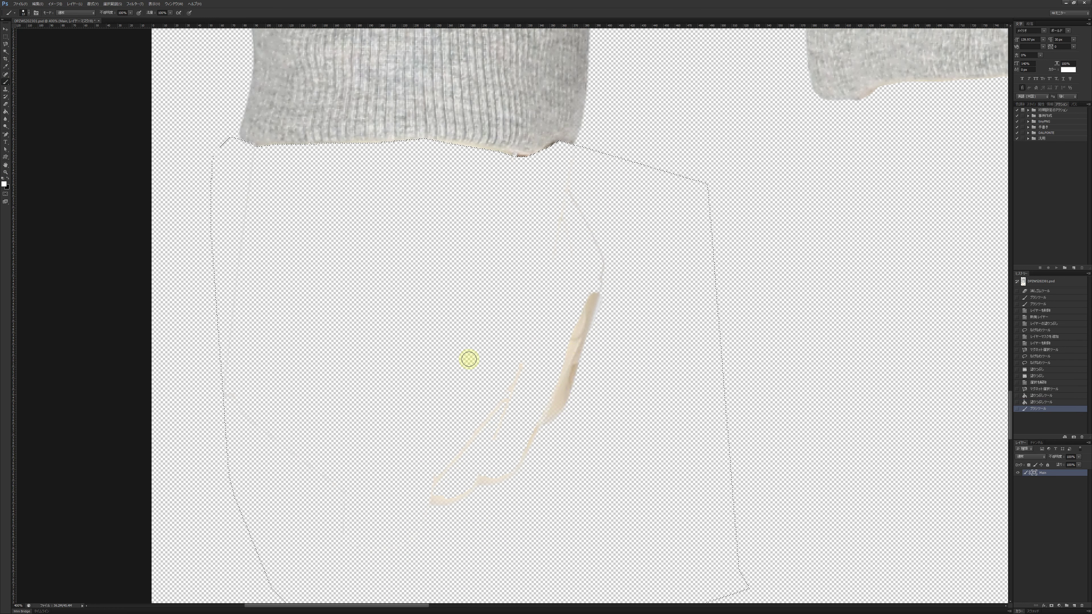
left_click(8, 178)
left_click_drag(588, 292, 547, 431)
left_click_drag(578, 359, 562, 404)
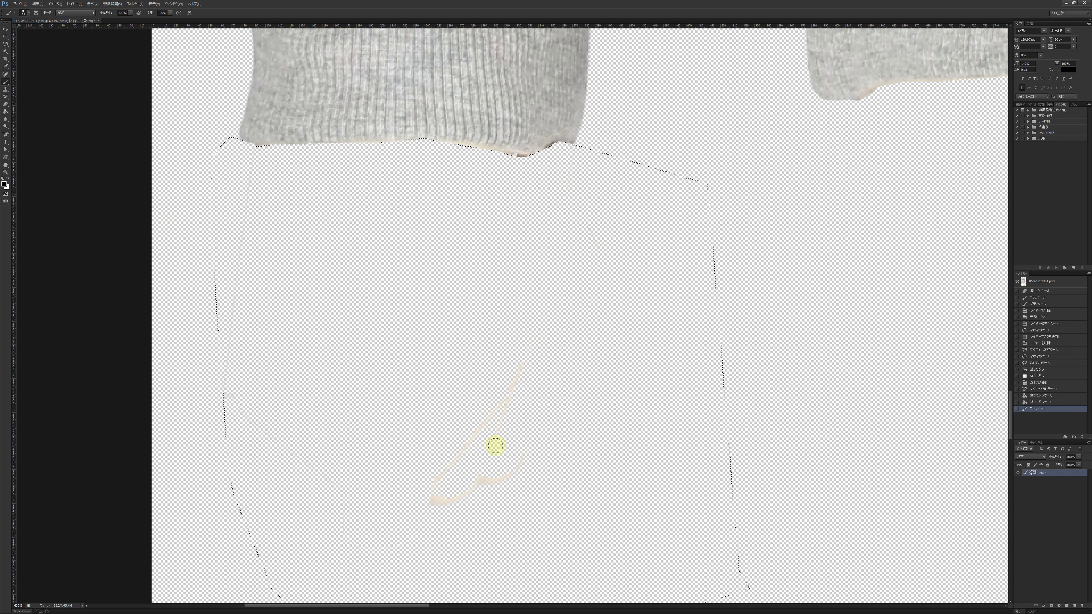
mouse_move(517, 364)
left_mouse_down()
mouse_move(475, 445)
mouse_move(490, 481)
left_mouse_up()
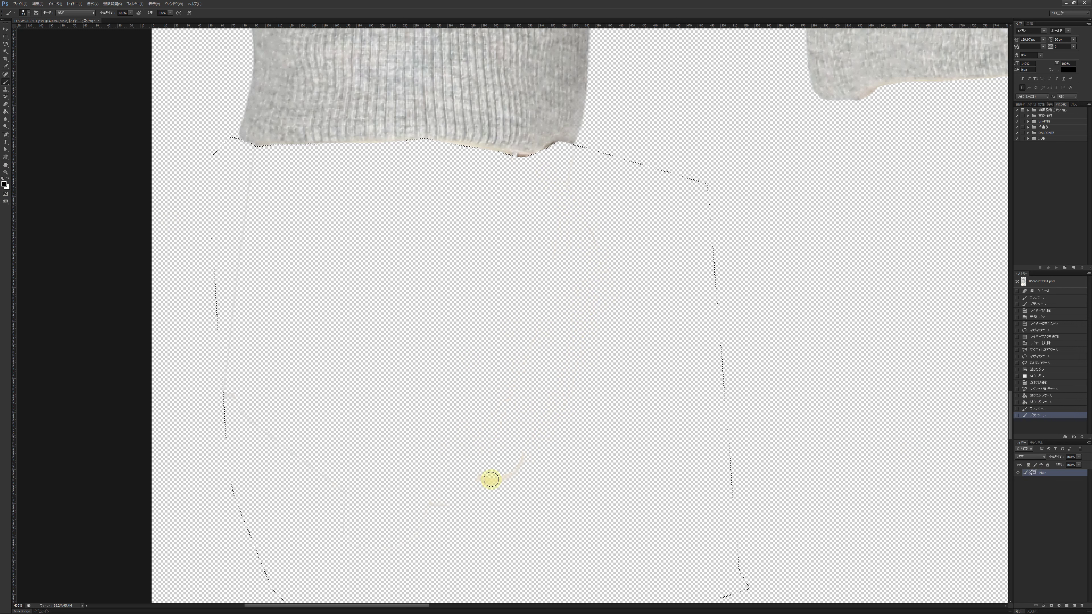
left_click_drag(546, 161, 542, 166)
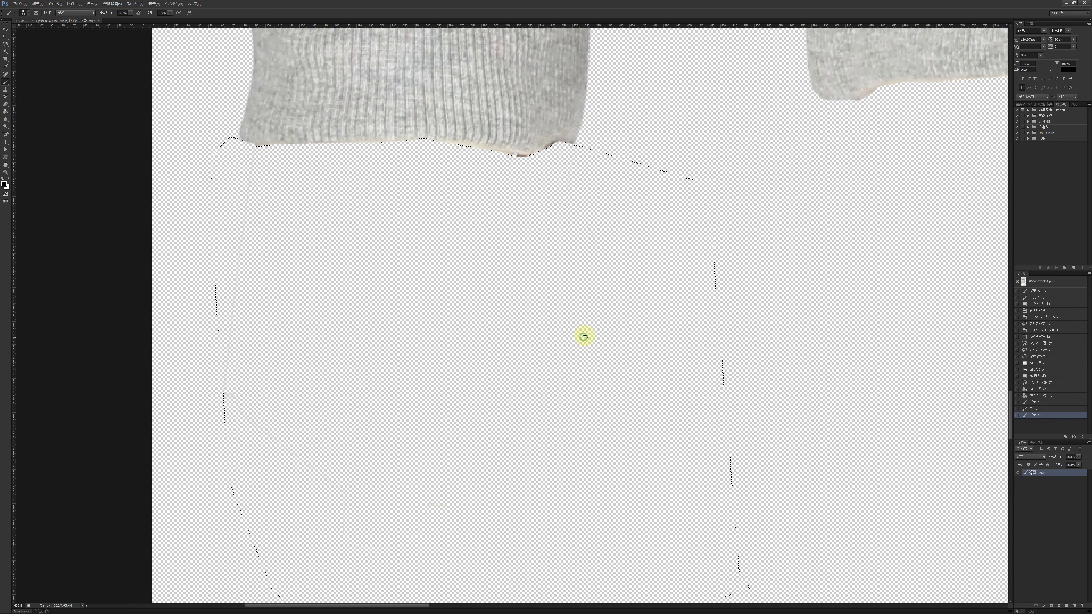
left_click(584, 333, "alt")
left_click(584, 334, "alt")
left_click(585, 340, "alt")
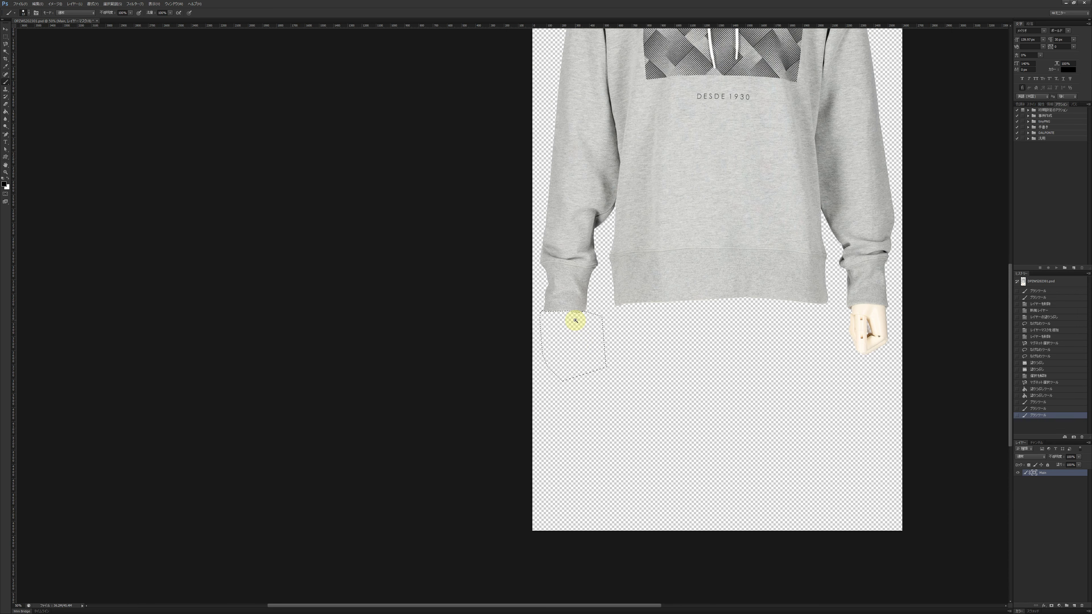
- Zoom in on the left cuff and clear the selection
left_click(553, 314, "ctrl")
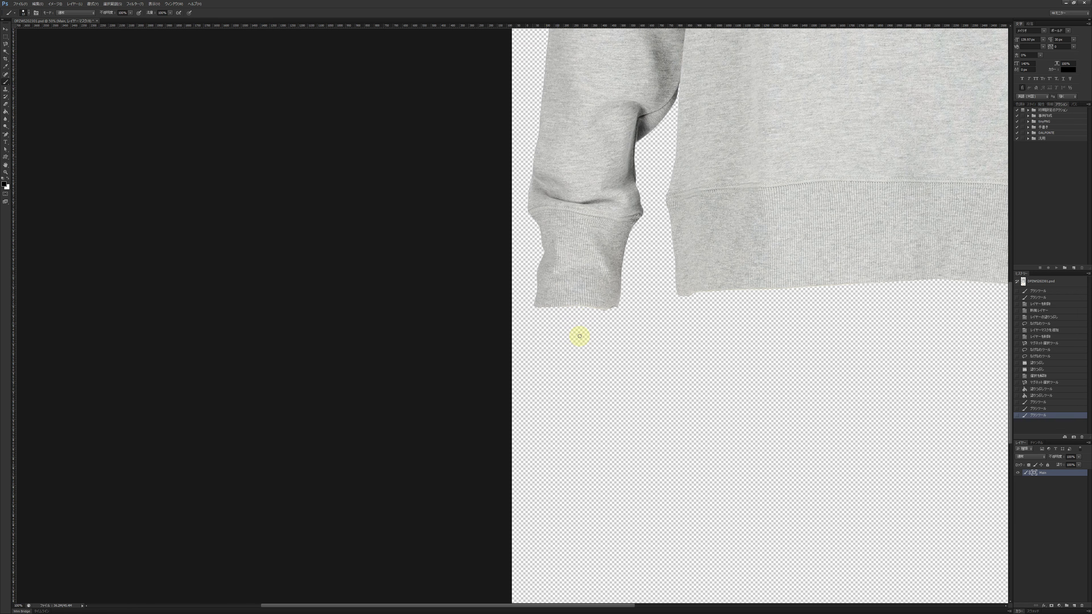
left_click_drag(573, 315, 519, 278)
left_click(492, 286, "ctrl")
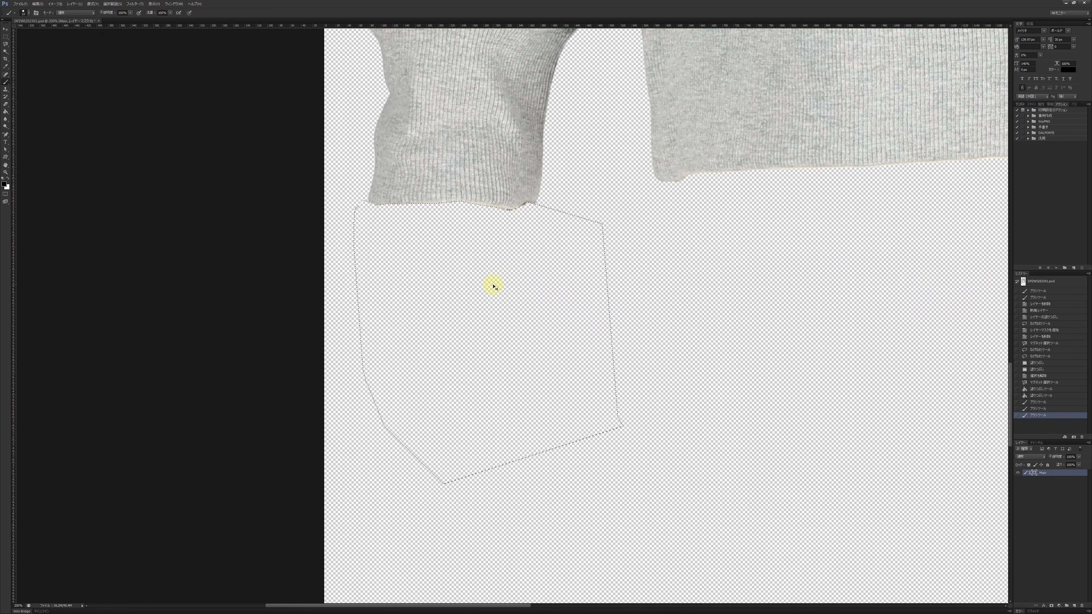
key("ctrl+d")
key("ctrl+z")
key("ctrl+d")
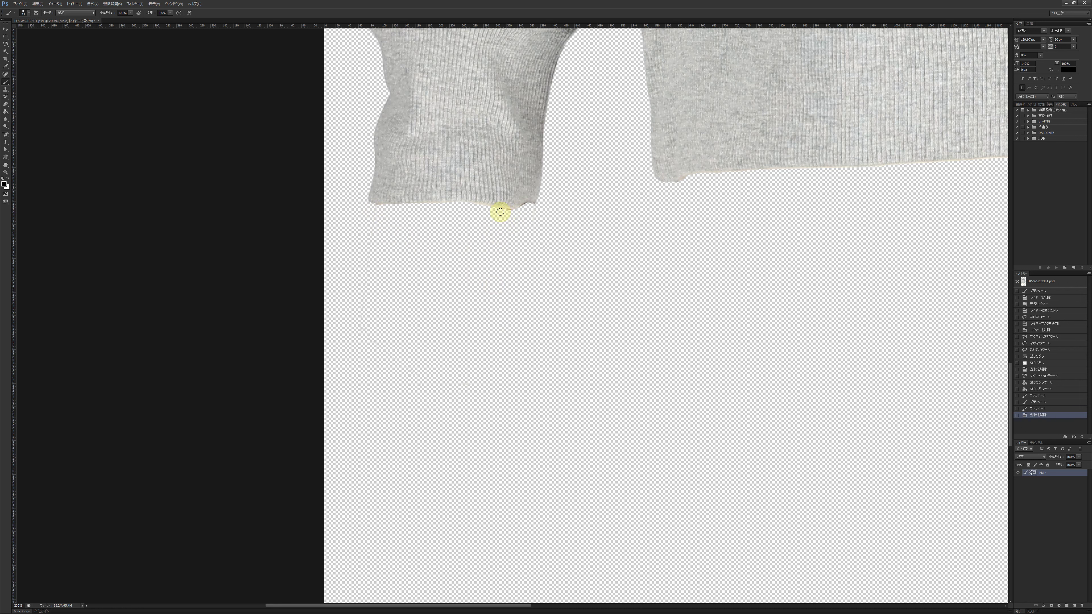
- Brush along the left cuff's bottom edge on the mask, then view the whole sweater
left_click_drag(503, 212, 507, 212)
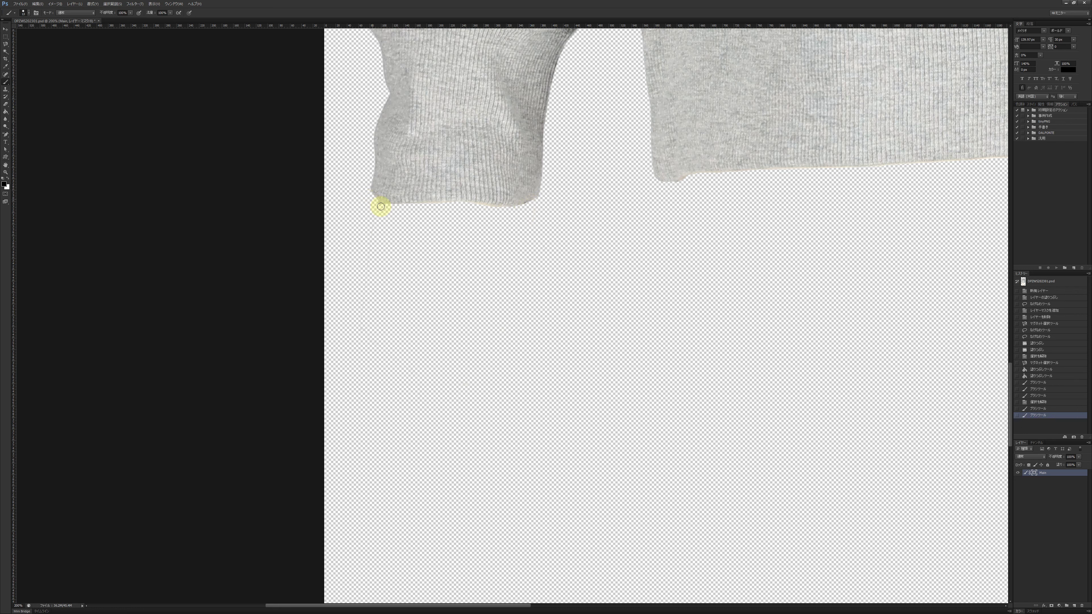
left_click_drag(399, 212, 446, 211)
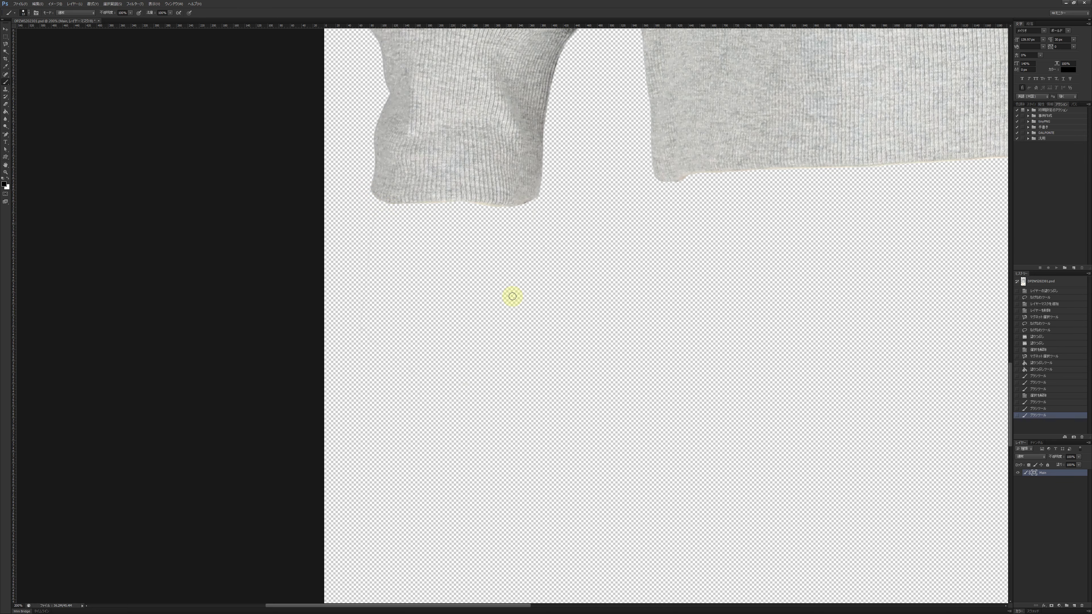
scroll(638, 282, "down", 2)
scroll(636, 285, "down", 1)
left_click_drag(636, 286, 556, 320)
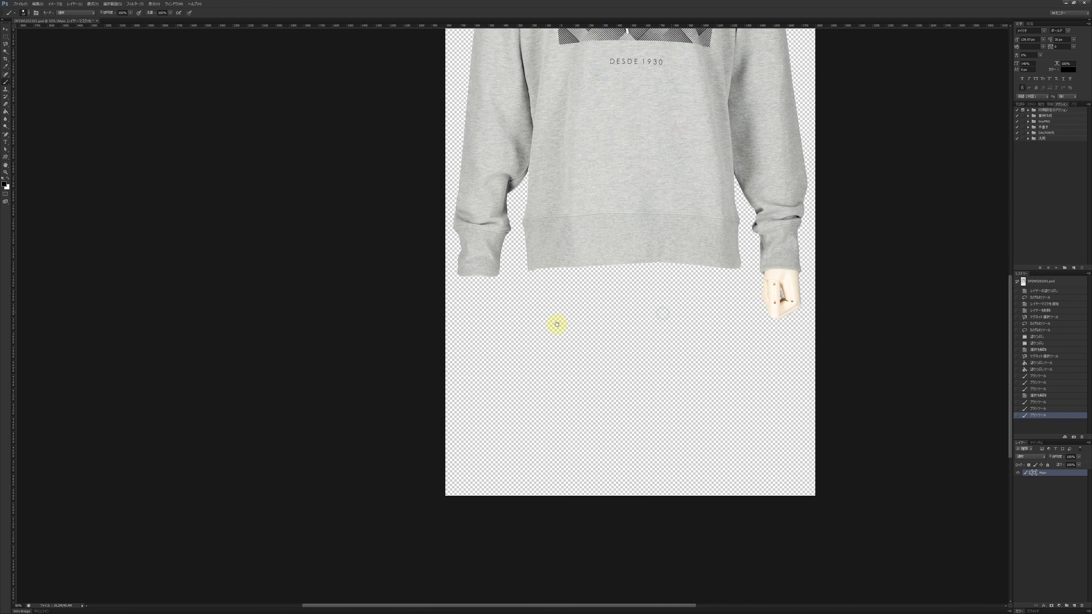
- Bring the right cuff and wooden hand into view and anchor a Magnetic Lasso at the cuff edge
left_click_drag(541, 398, 521, 439)
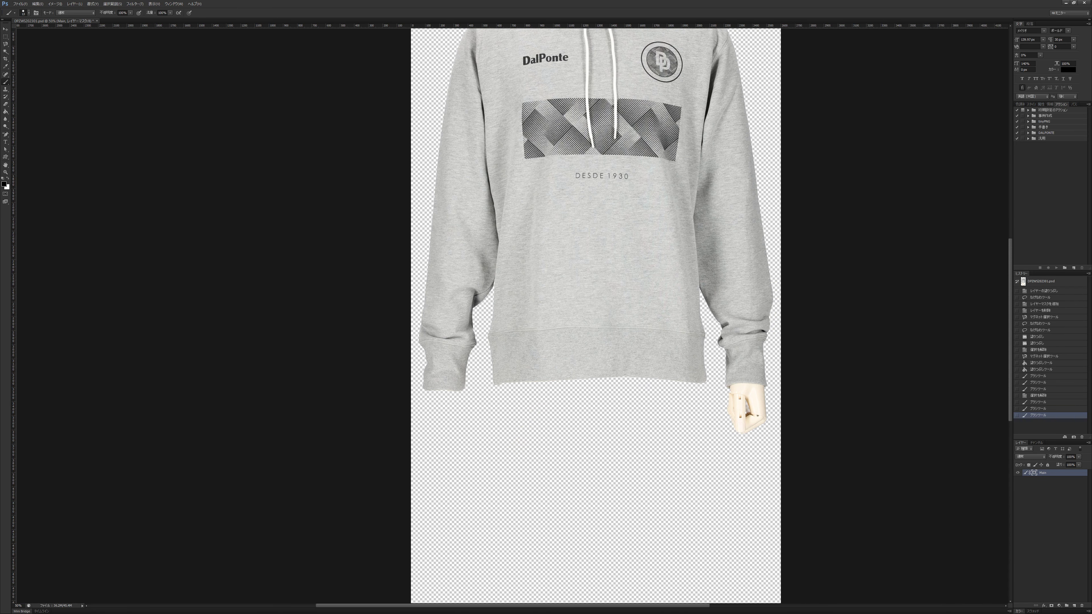
scroll(748, 426, "up", 1)
scroll(748, 424, "up", 2)
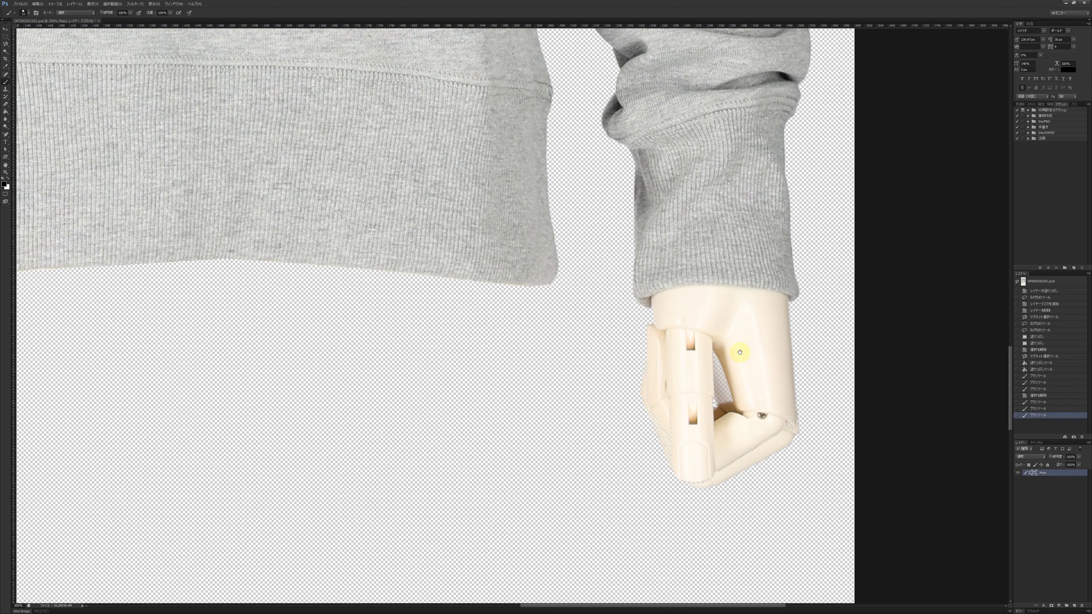
left_click_drag(755, 391, 611, 310)
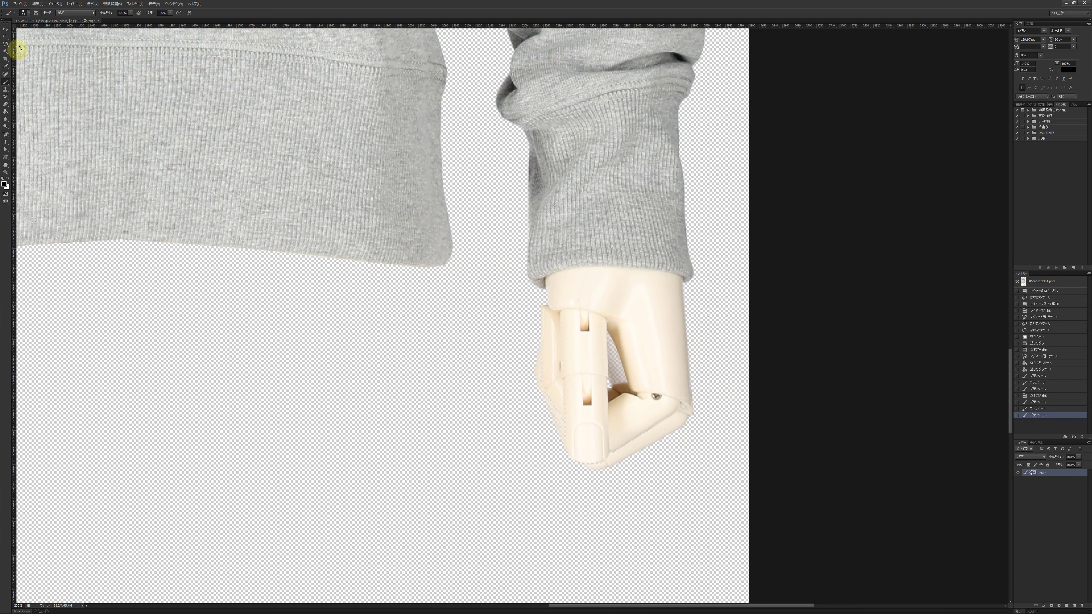
left_click_drag(6, 44, 24, 54)
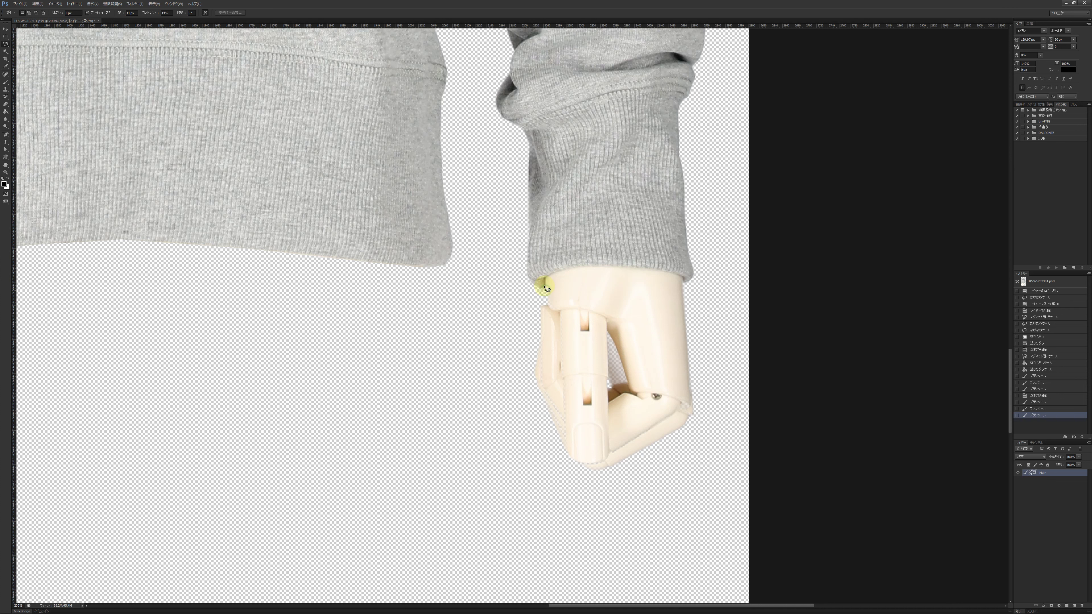
left_click(559, 272)
- Trace a Magnetic Lasso selection around the wooden mannequin hand below the right cuff
left_click(729, 337)
left_click(742, 494)
left_click(592, 541)
left_click(465, 473)
double_click(501, 305)
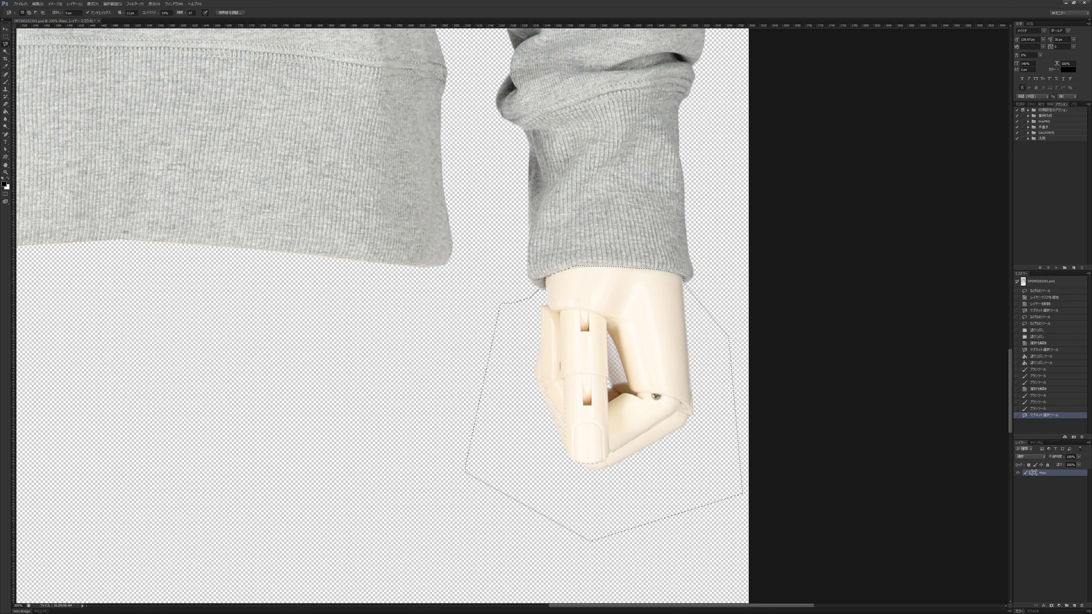
- Fill the hand selection on the mask to hide it, deselect, and zoom out
left_click(7, 179)
key("ctrl+BackSpace")
key("ctrl+d")
left_click(554, 343, "alt")
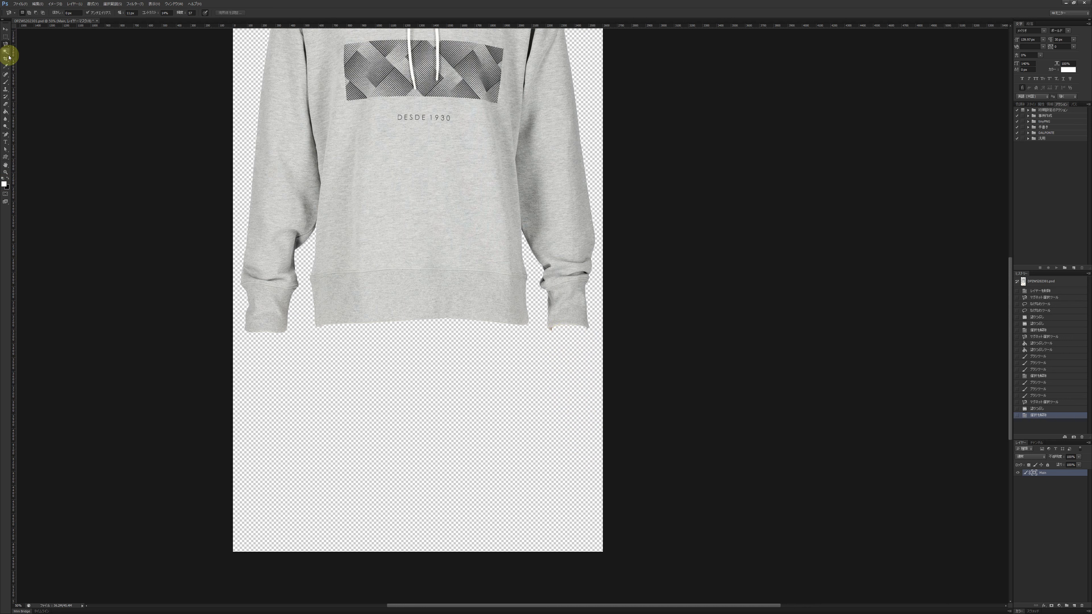
- Paint black with the Brush on the mask to remove slivers along the right cuff's lower edge
left_click(6, 81)
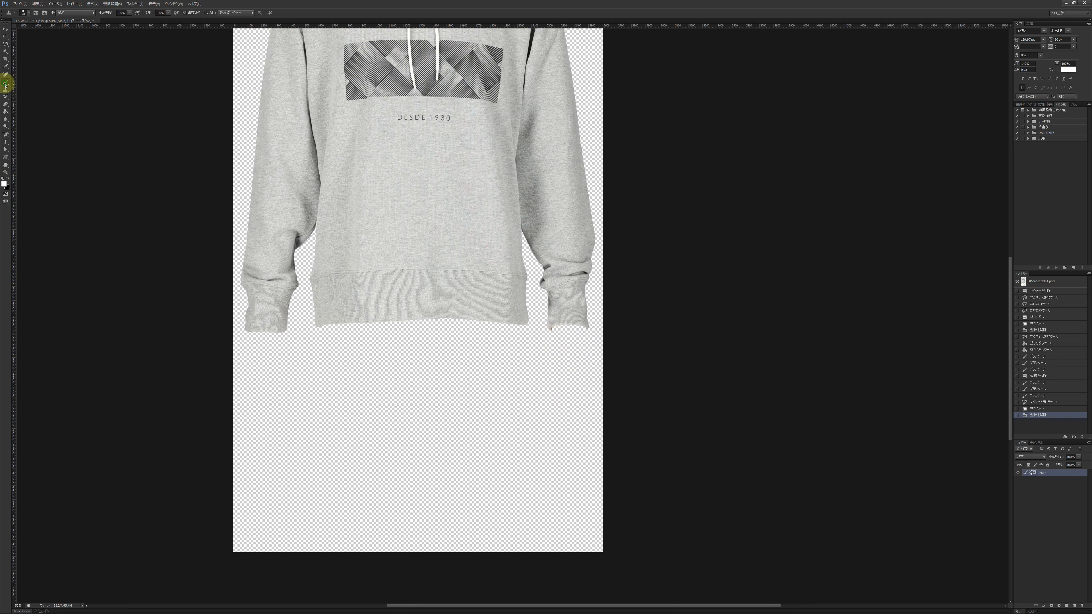
left_click(7, 178)
scroll(590, 329, "up", 5)
mouse_move(377, 303)
left_mouse_down()
mouse_move(335, 292)
mouse_move(365, 313)
left_mouse_up()
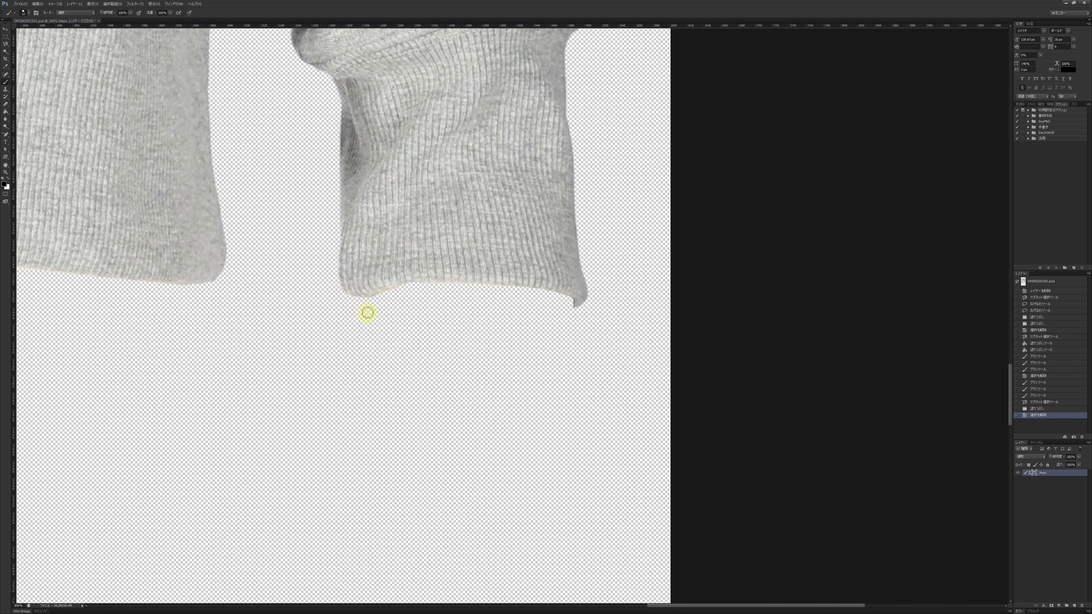
mouse_move(550, 297)
left_mouse_down()
mouse_move(595, 277)
mouse_move(575, 296)
mouse_move(580, 282)
mouse_move(520, 296)
left_mouse_up()
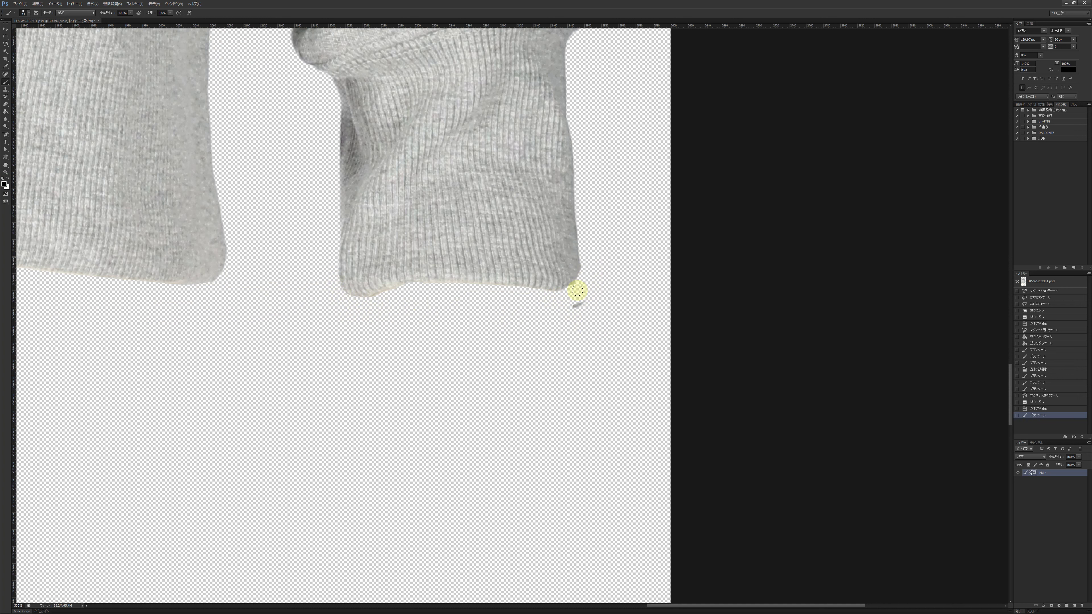
mouse_move(397, 293)
left_mouse_down()
mouse_move(353, 296)
mouse_move(322, 261)
left_mouse_up()
- Zoom out to review the whole hand-free hoodie and select the Move tool
left_click(351, 344, "alt")
left_click(354, 341, "alt")
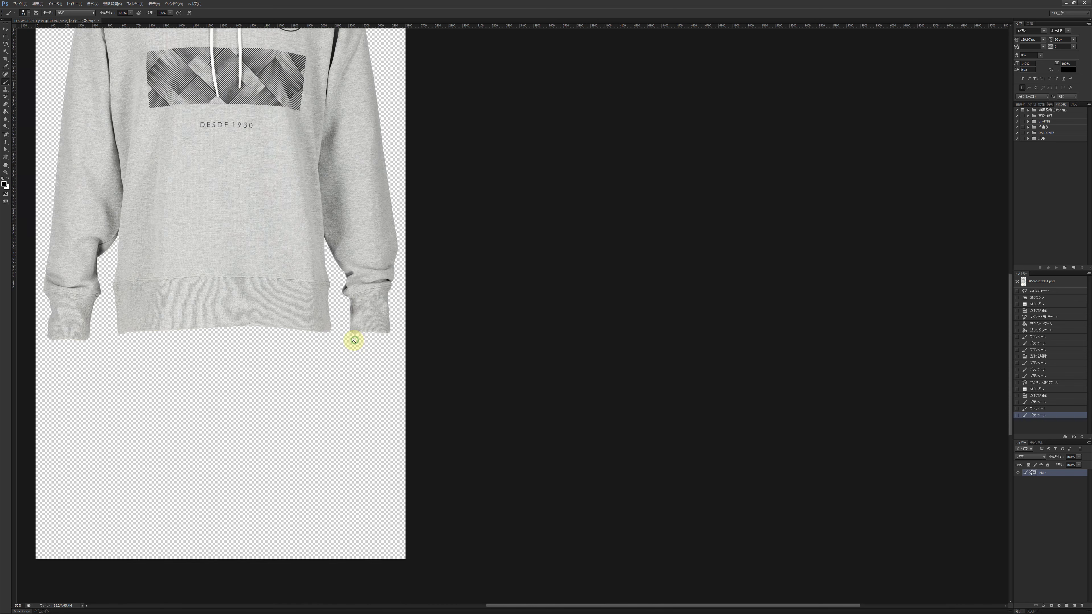
left_click(354, 336, "alt")
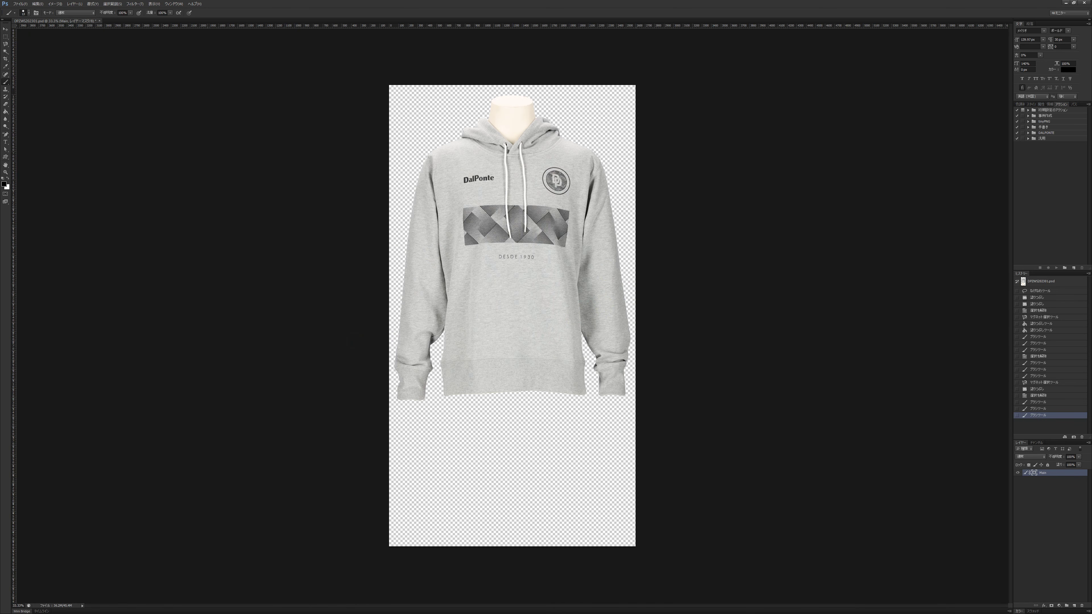
left_click(5, 28)
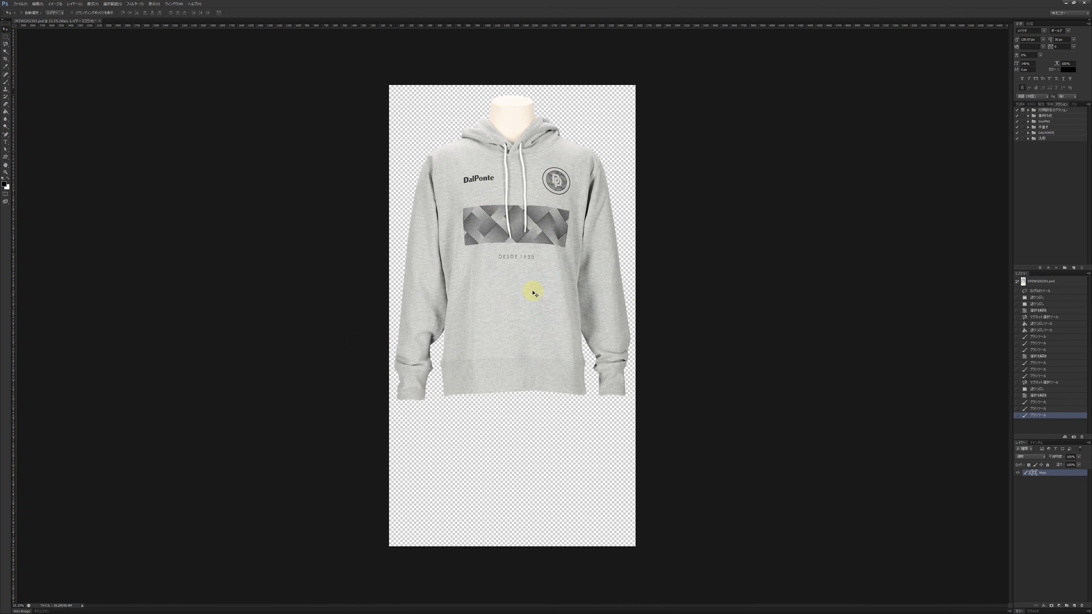